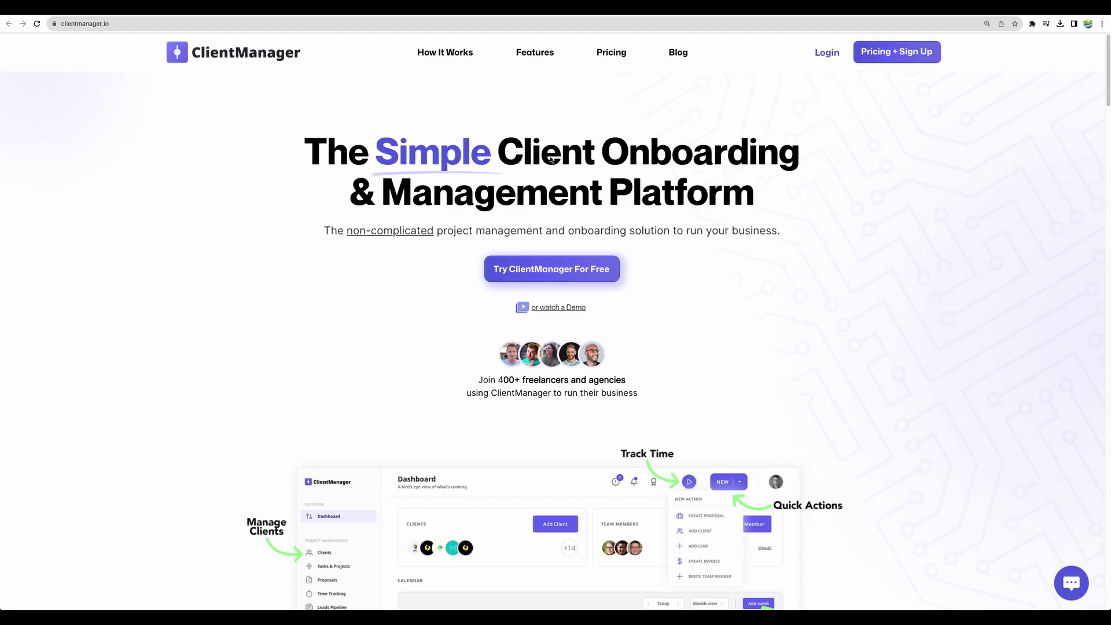
Scroll down through the ClientManager homepage features grid
scroll(194, 174, "down", 12)
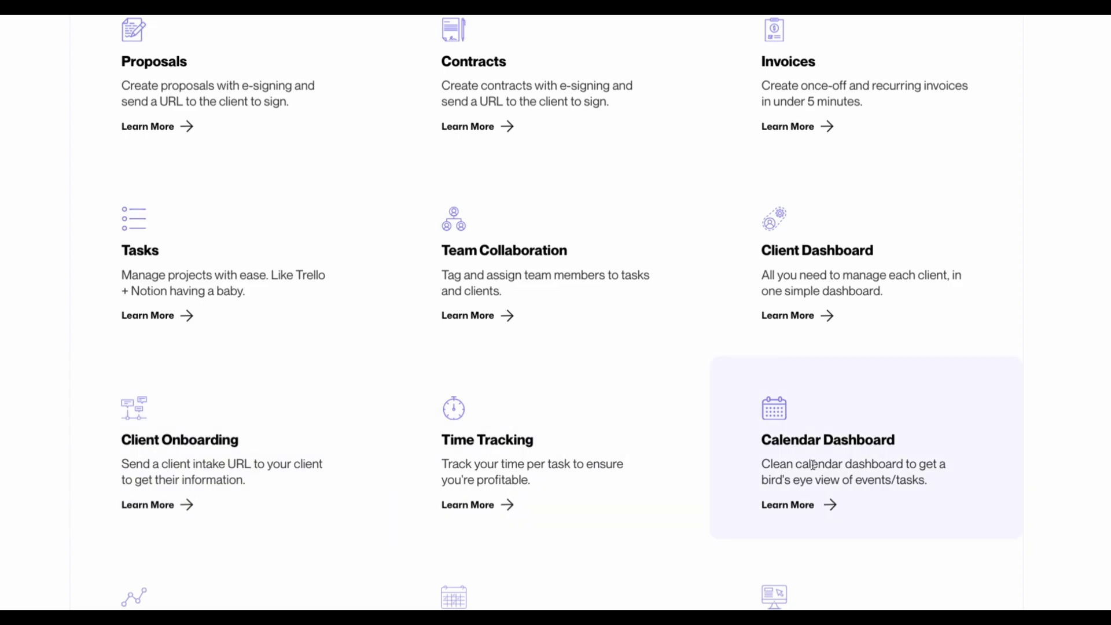
scroll(858, 467, "down", 3)
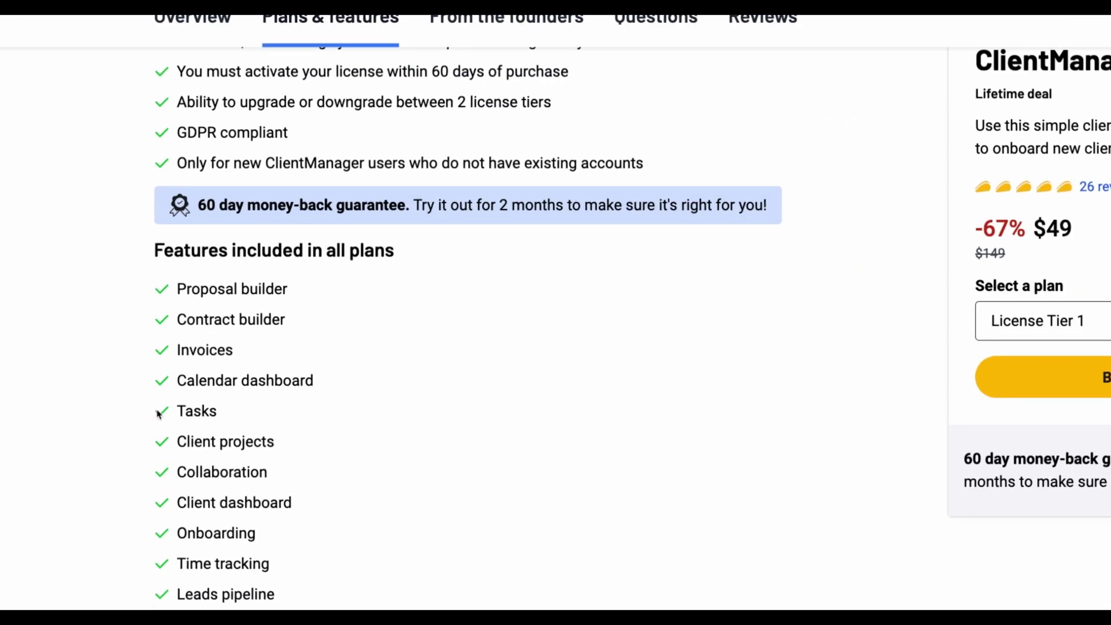
Highlight Proposal builder, Contract builder, Invoices and Tasks in the deal's feature list
left_click_drag(178, 291, 285, 317)
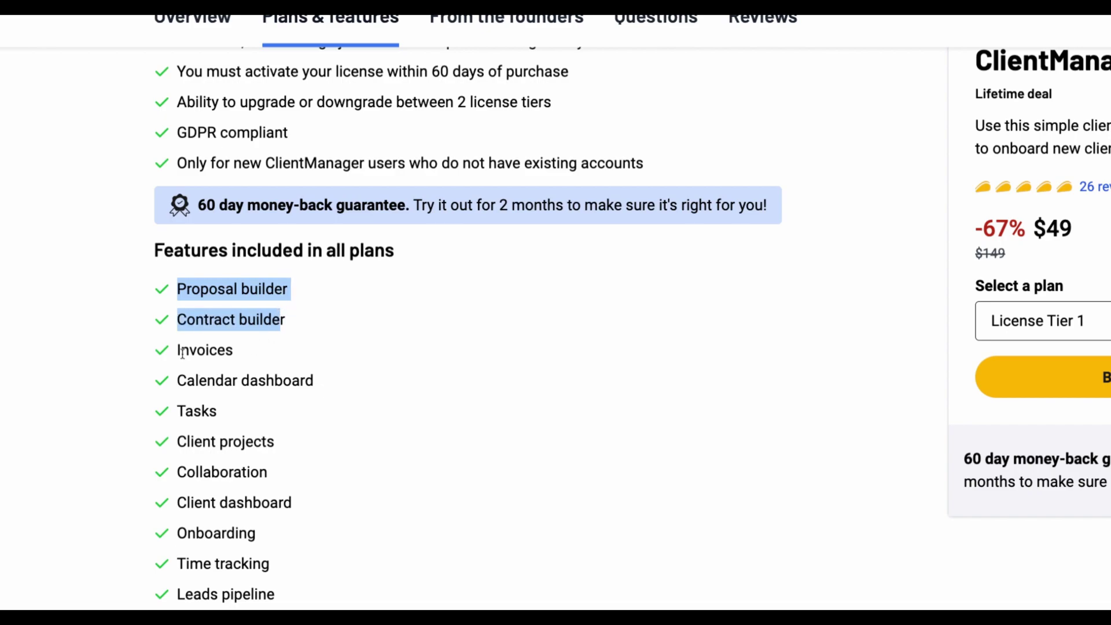
left_click_drag(181, 350, 232, 350)
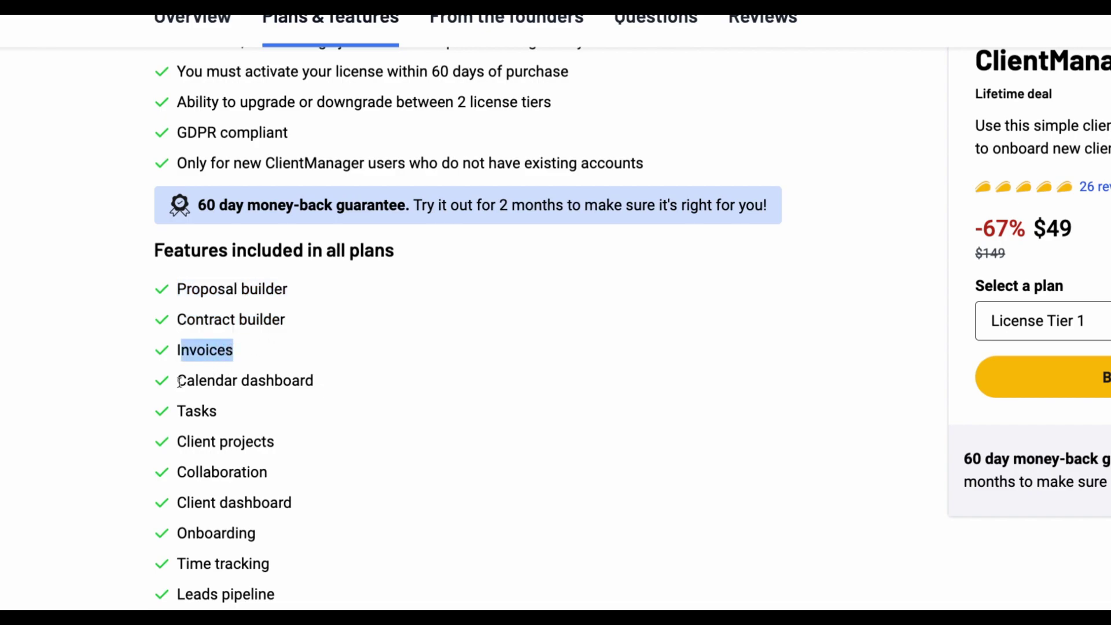
left_click_drag(177, 382, 290, 385)
left_click_drag(182, 409, 280, 422)
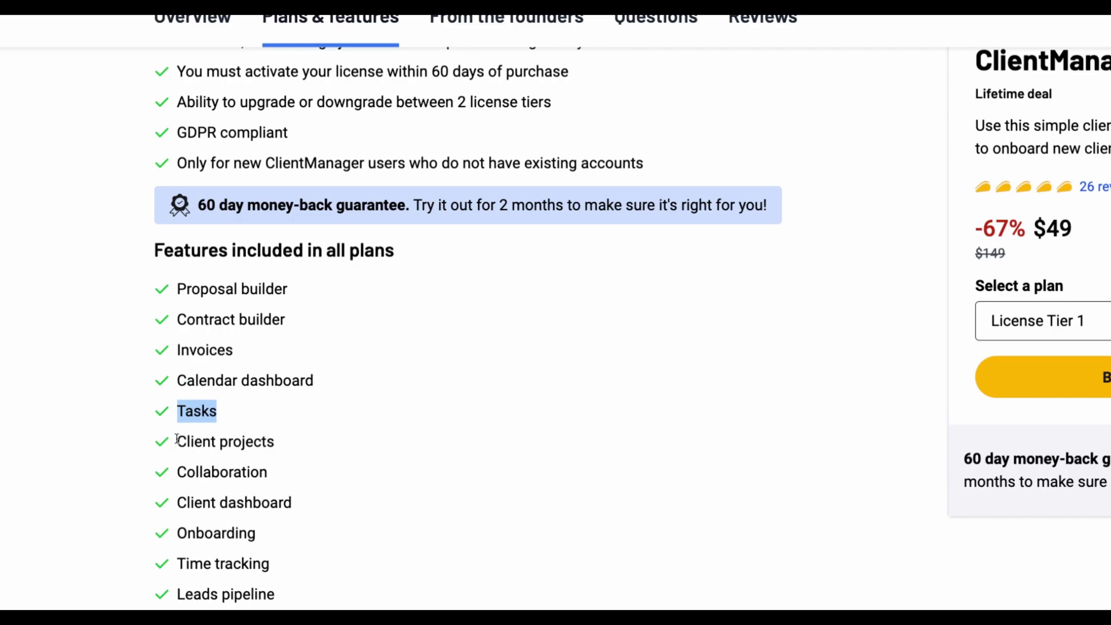
left_click_drag(177, 595, 280, 597)
Highlight the $199 License Tier 2 offer, including its features and storage
scroll(542, 457, "down", 5)
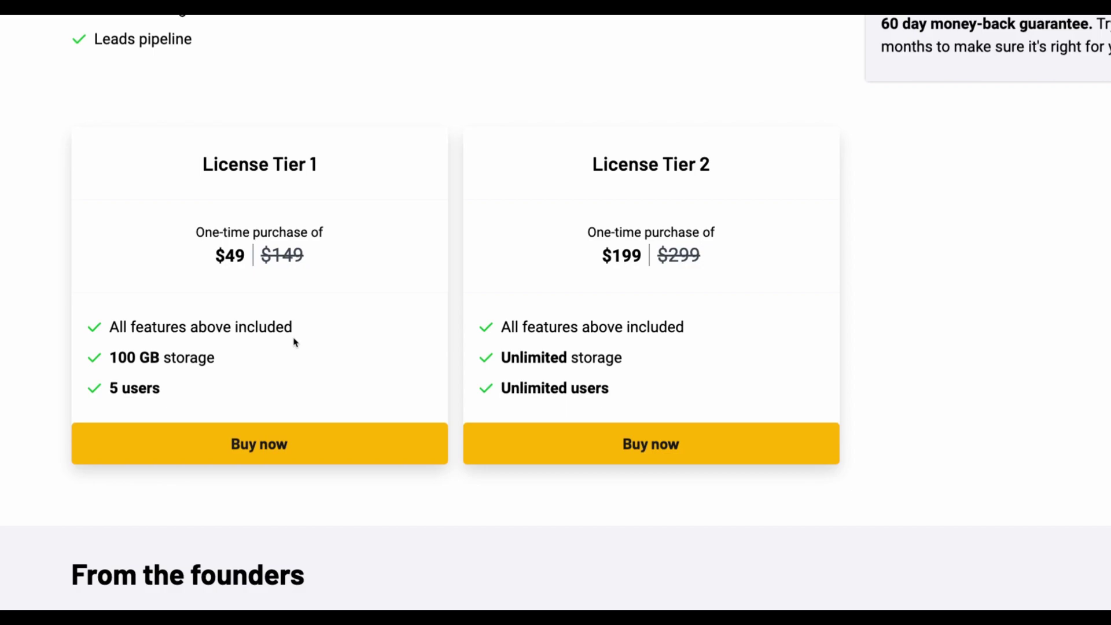
left_click_drag(581, 156, 683, 342)
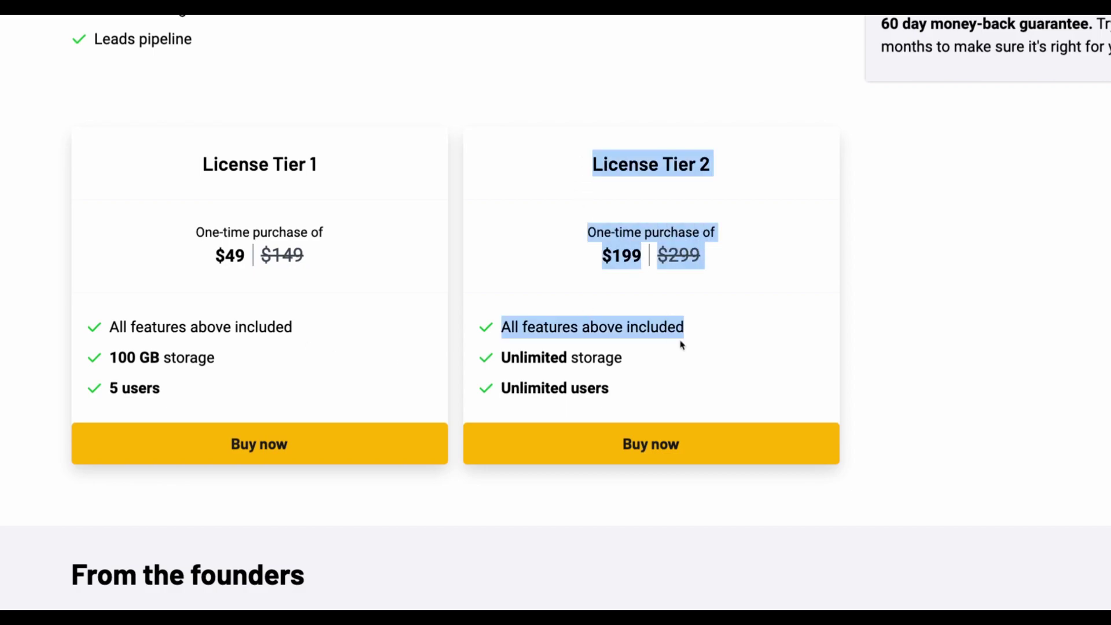
left_click(689, 398)
left_click_drag(688, 397, 572, 163)
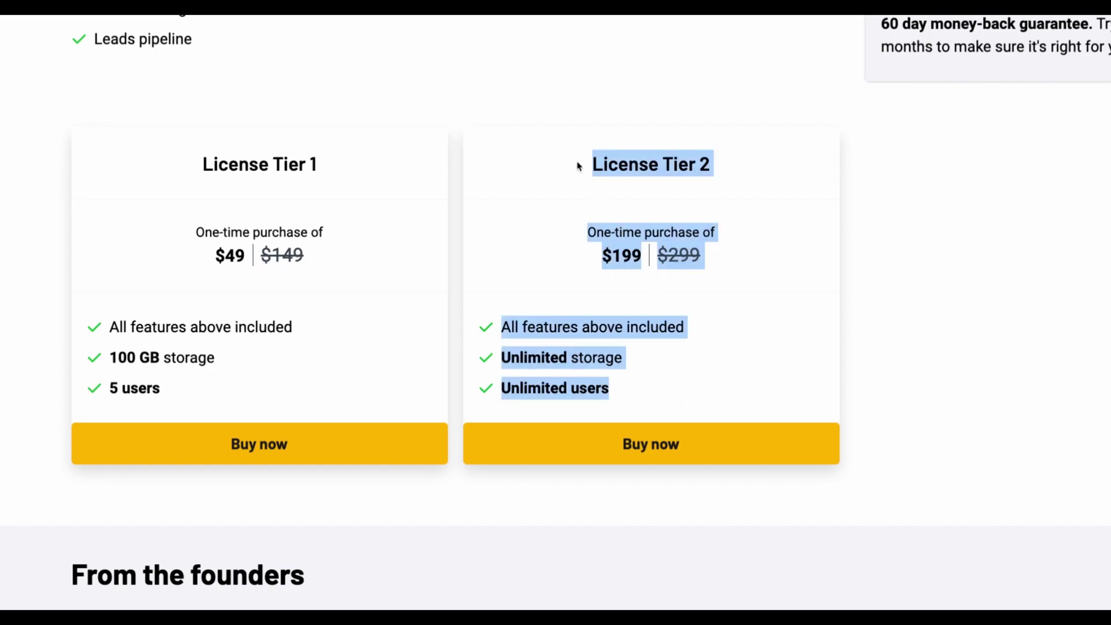
left_click(504, 340)
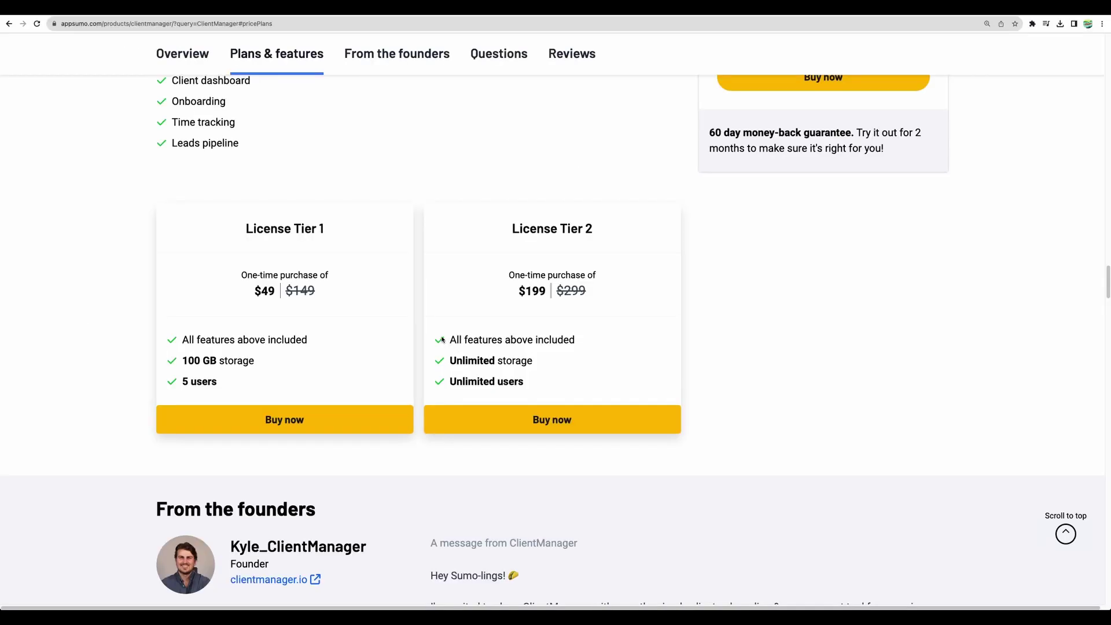
left_click_drag(442, 338, 556, 382)
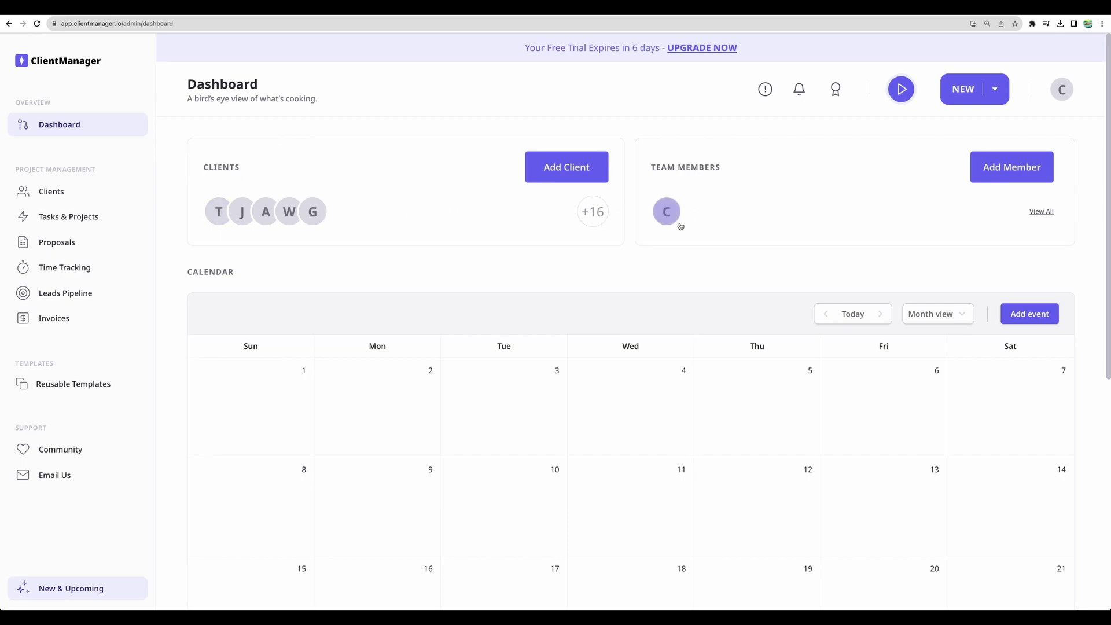
Open the Clients list, view the Import via CSV window, then close it
scroll(608, 334, "down", 4)
scroll(608, 333, "up", 5)
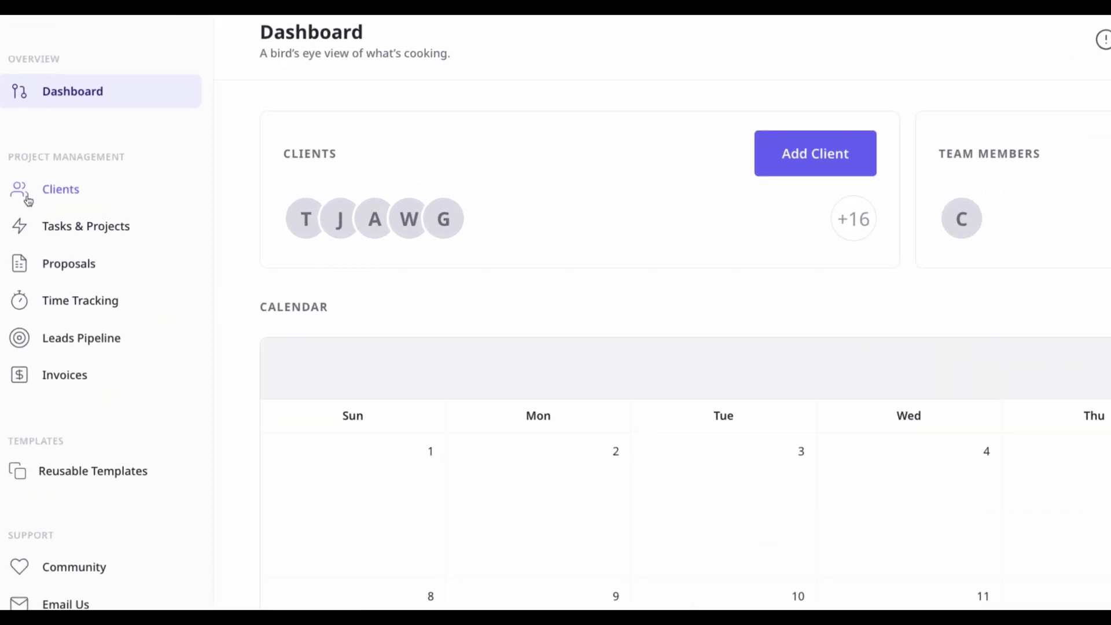
left_click(27, 200)
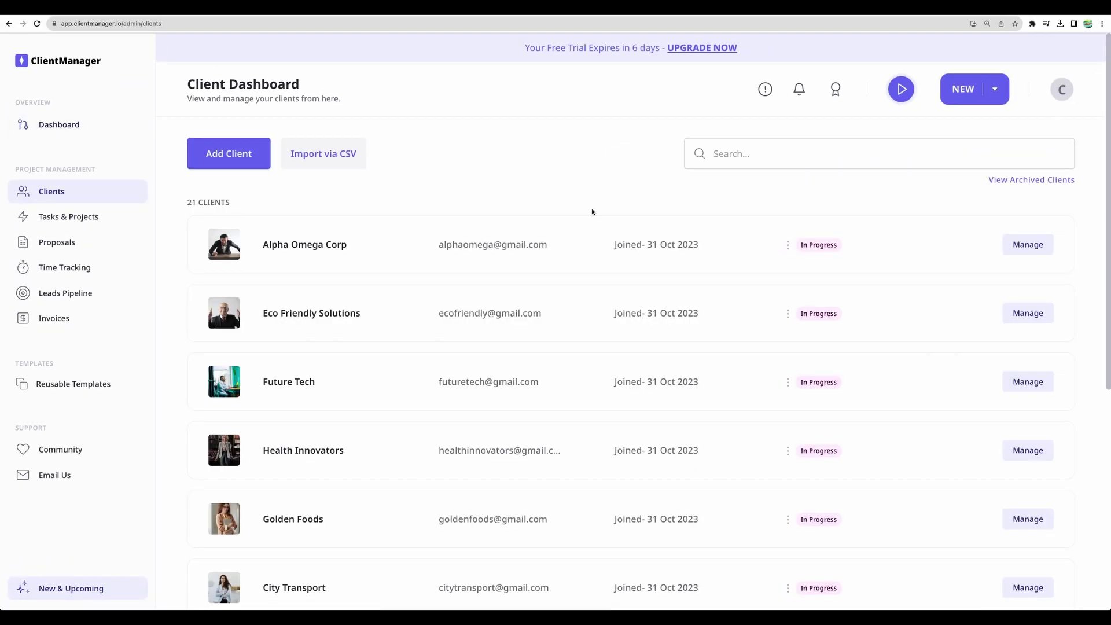
left_click(327, 154)
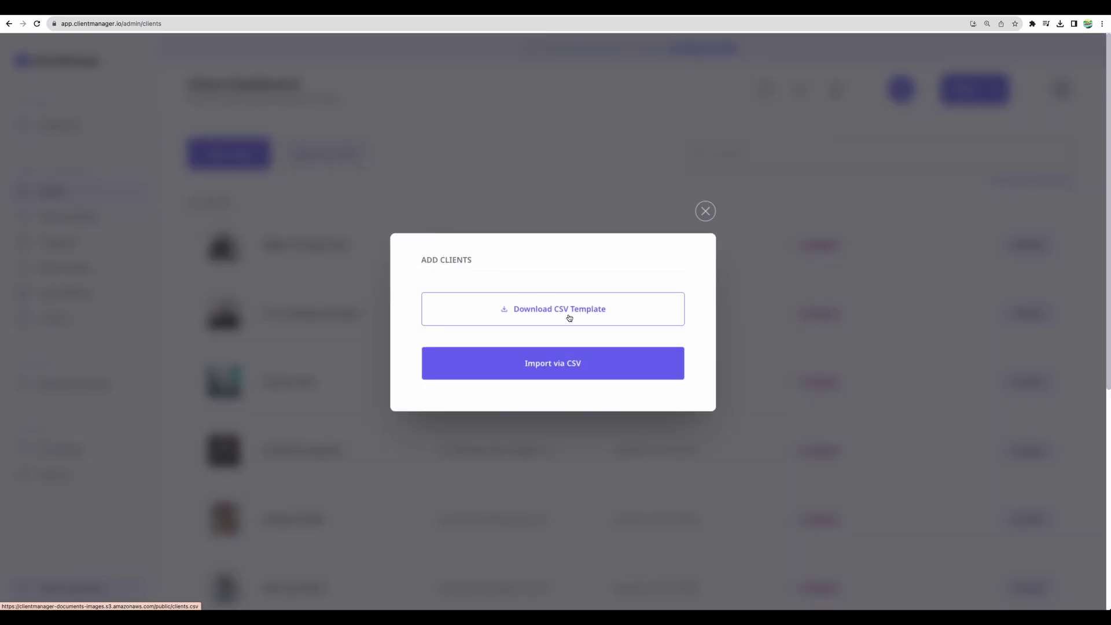
left_click(705, 211)
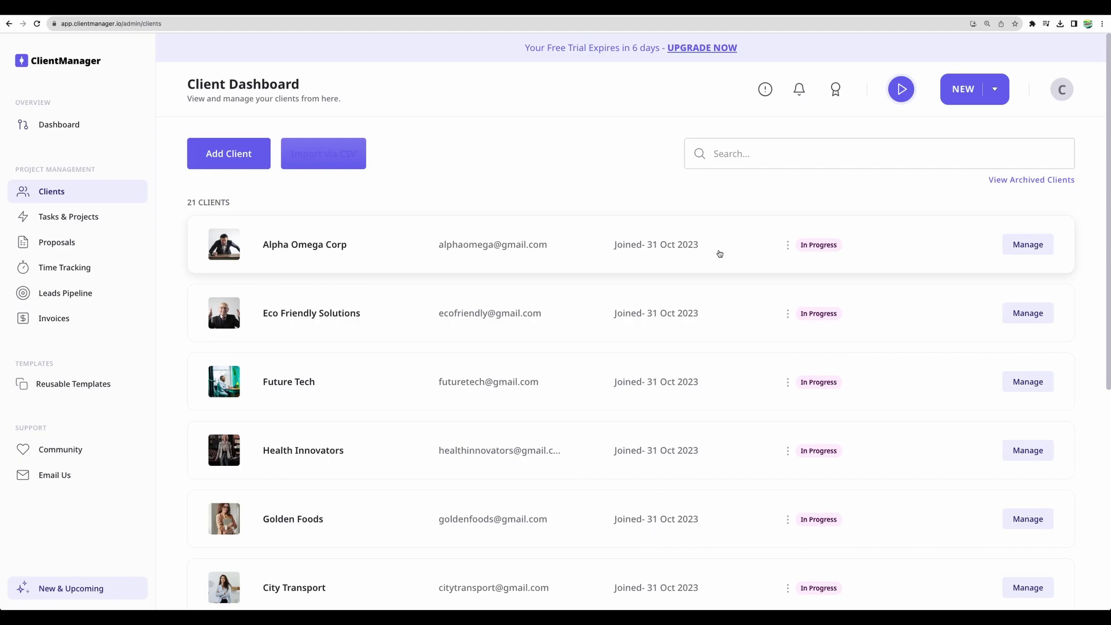
Open Alpha Omega Corp's client details and save an 'Urgent' note
left_click(720, 254)
scroll(533, 221, "down", 8)
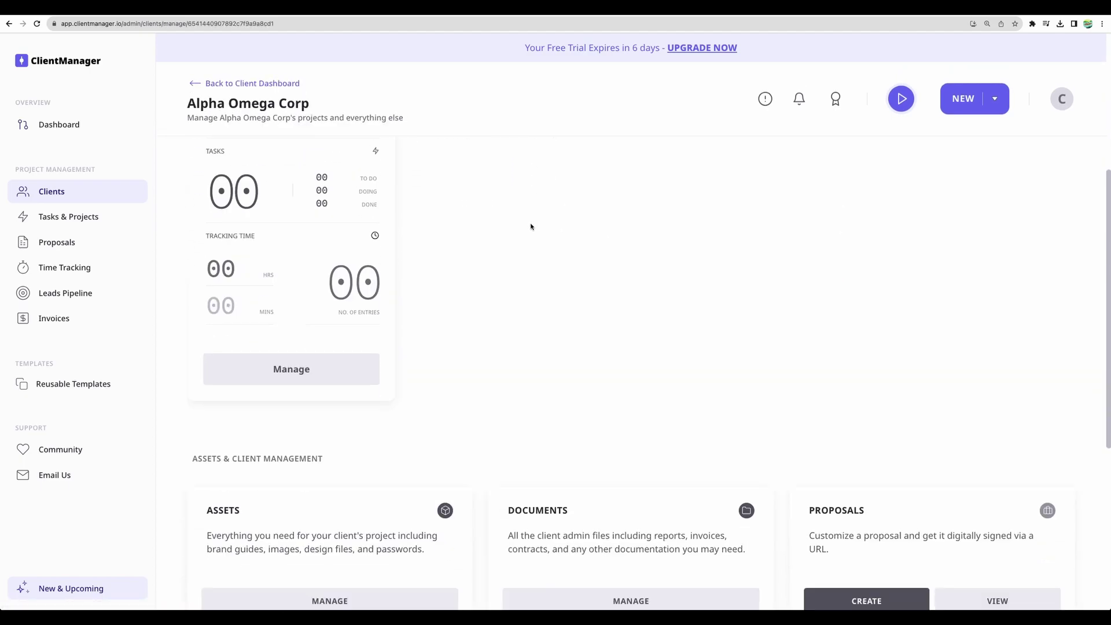
scroll(530, 230, "up", 10)
left_click(227, 149)
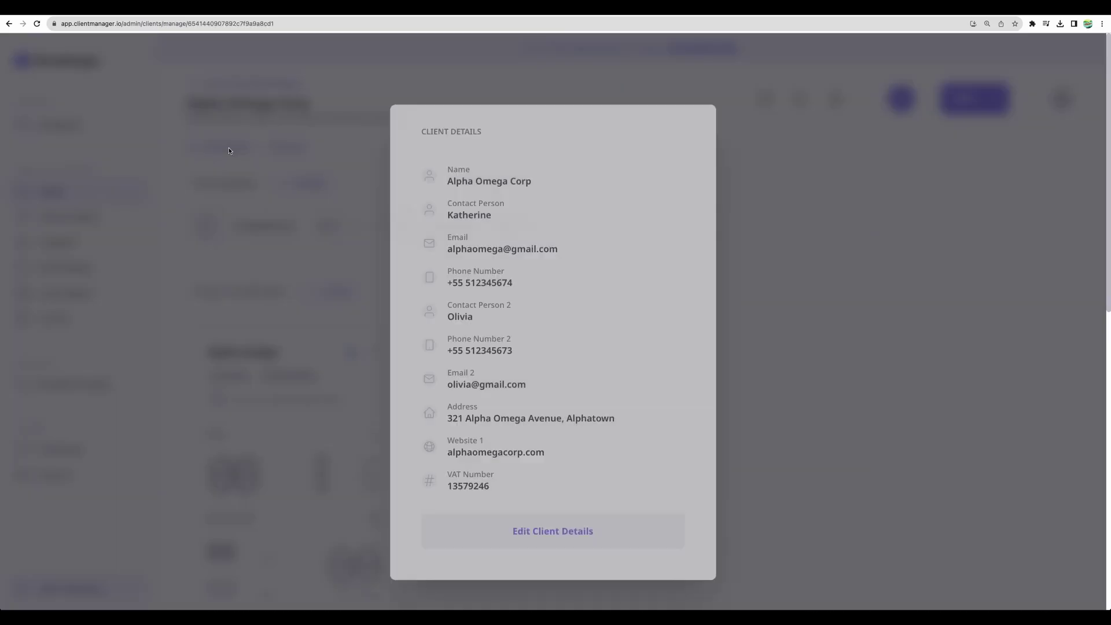
left_click(551, 515)
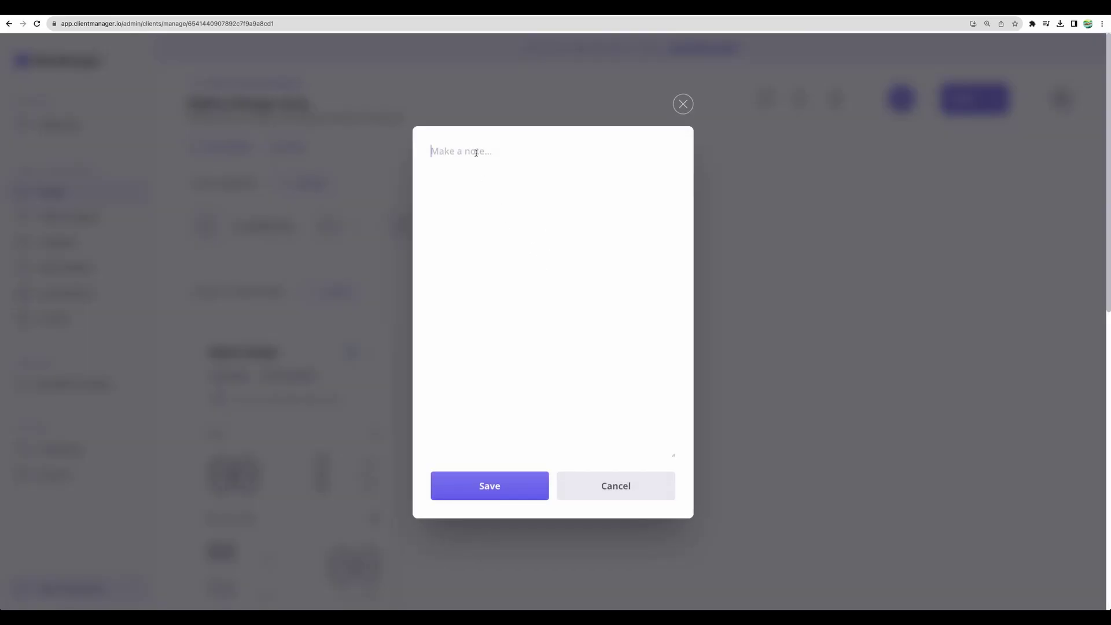
type("Urgent")
left_click(511, 488)
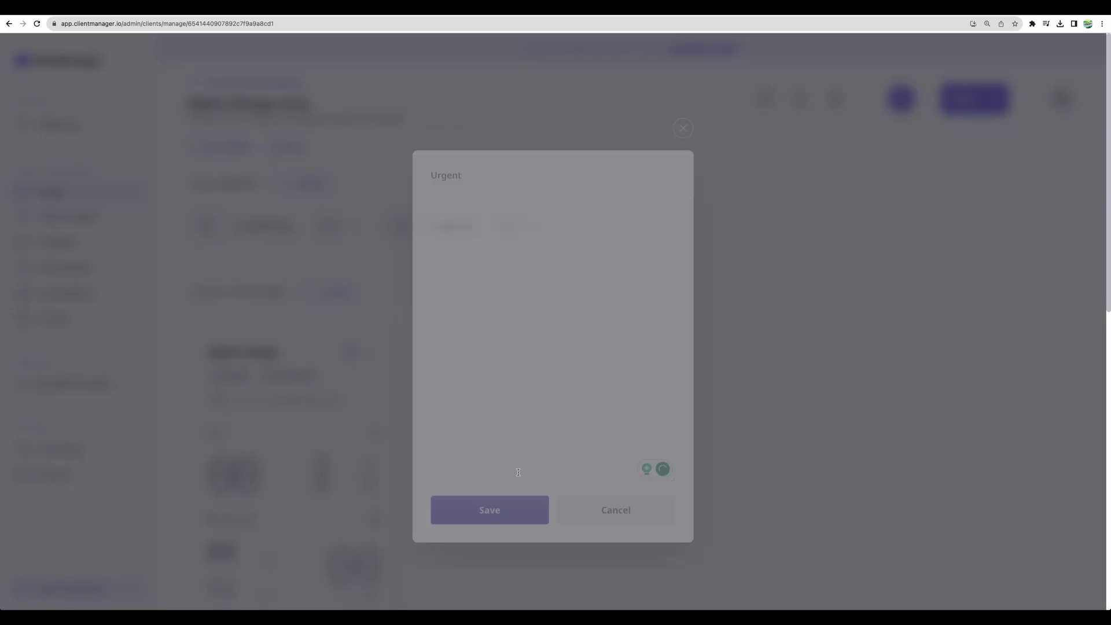
Assign CrowdedLab to Alpha Omega Corp with the General role at 150/hr
left_click(284, 183)
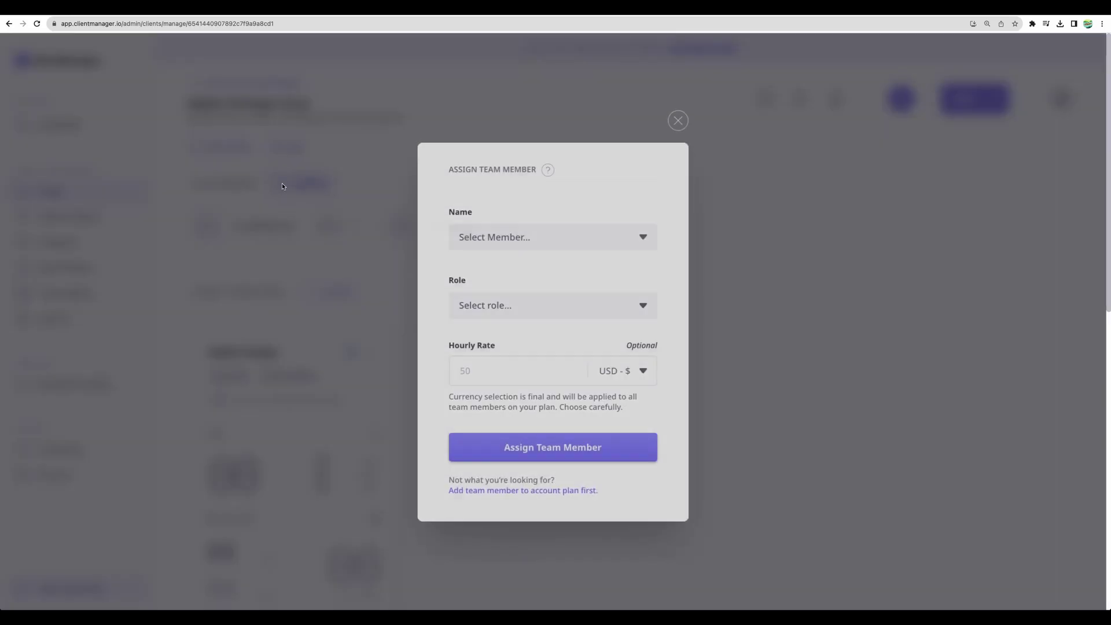
left_click(516, 234)
left_click(510, 276)
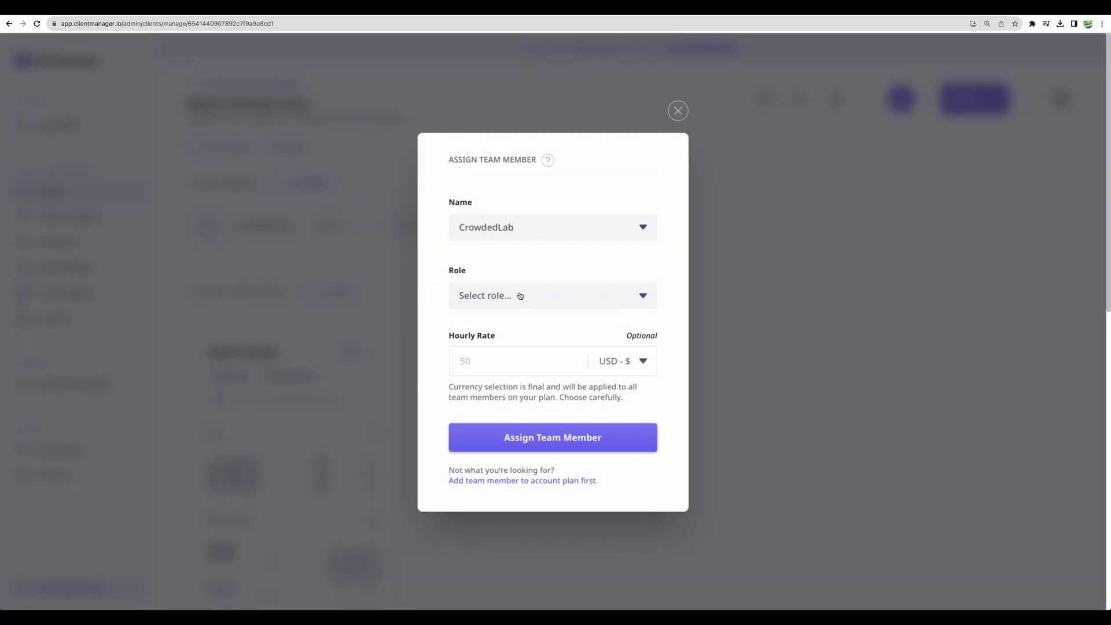
left_click(521, 296)
left_click(512, 345)
left_click(515, 361)
type("150")
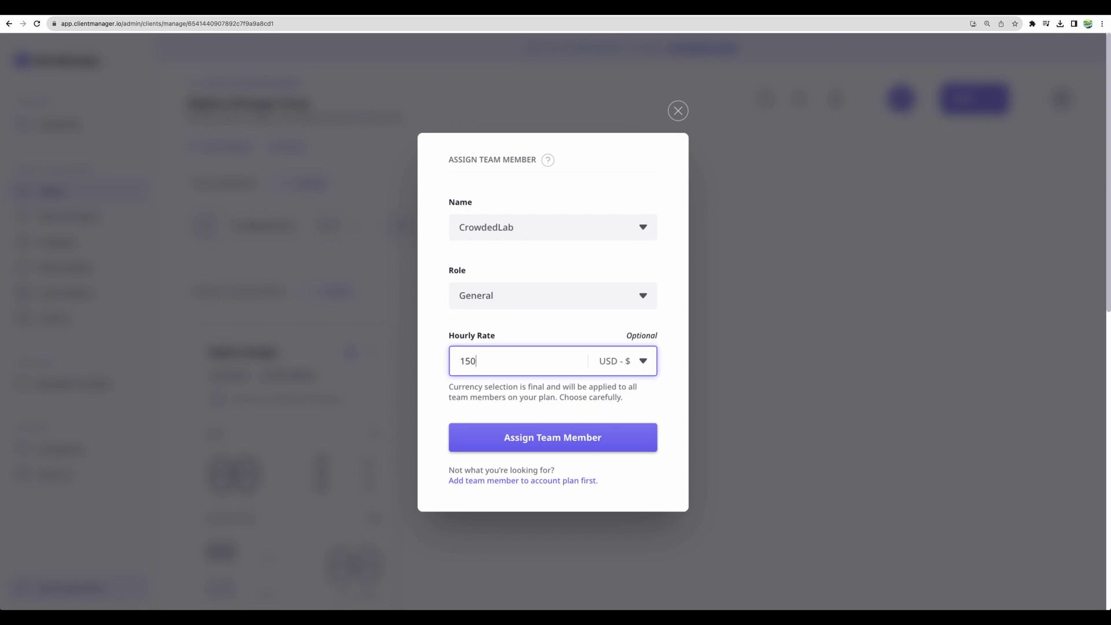
left_click(577, 439)
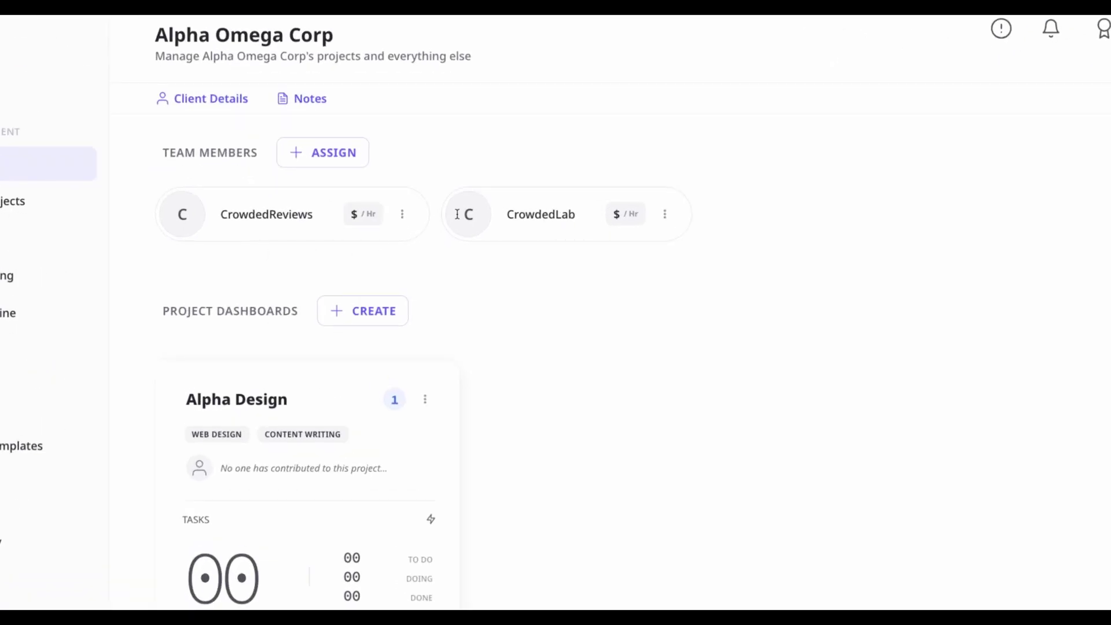
Edit hourly rates: CrowdedReviews to 150 and CrowdedLab to 100
left_click(403, 218)
left_click(379, 220)
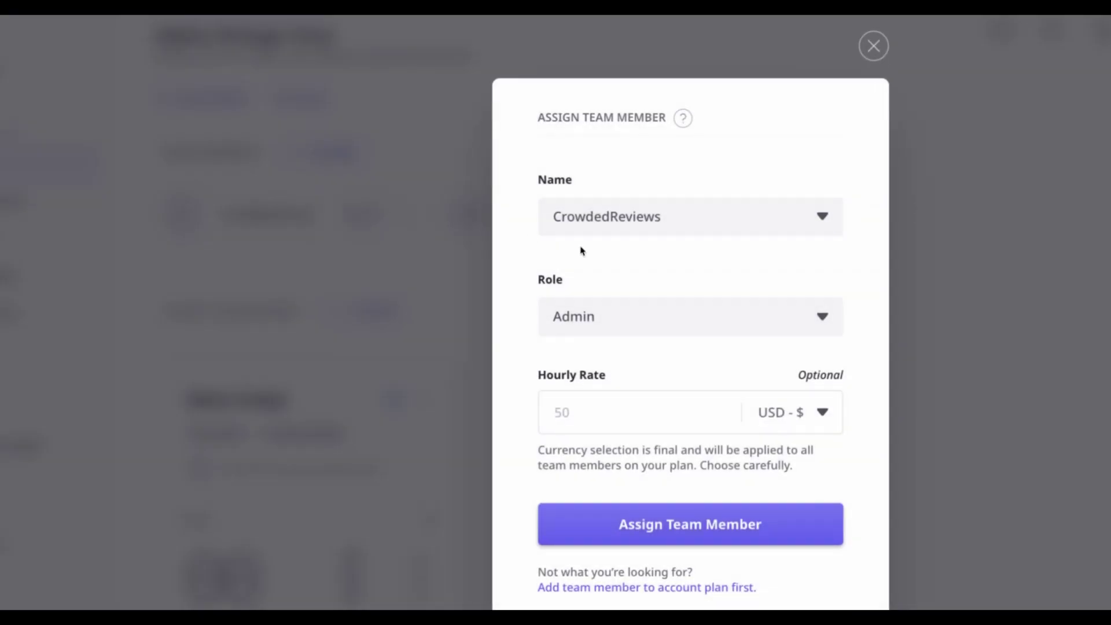
left_click(650, 413)
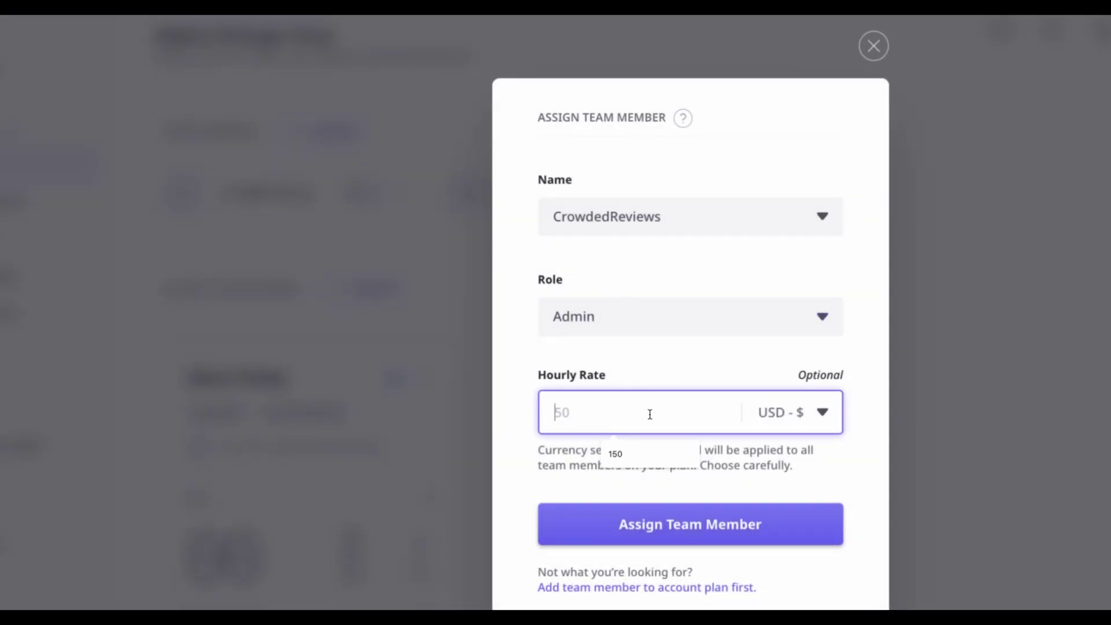
type("150")
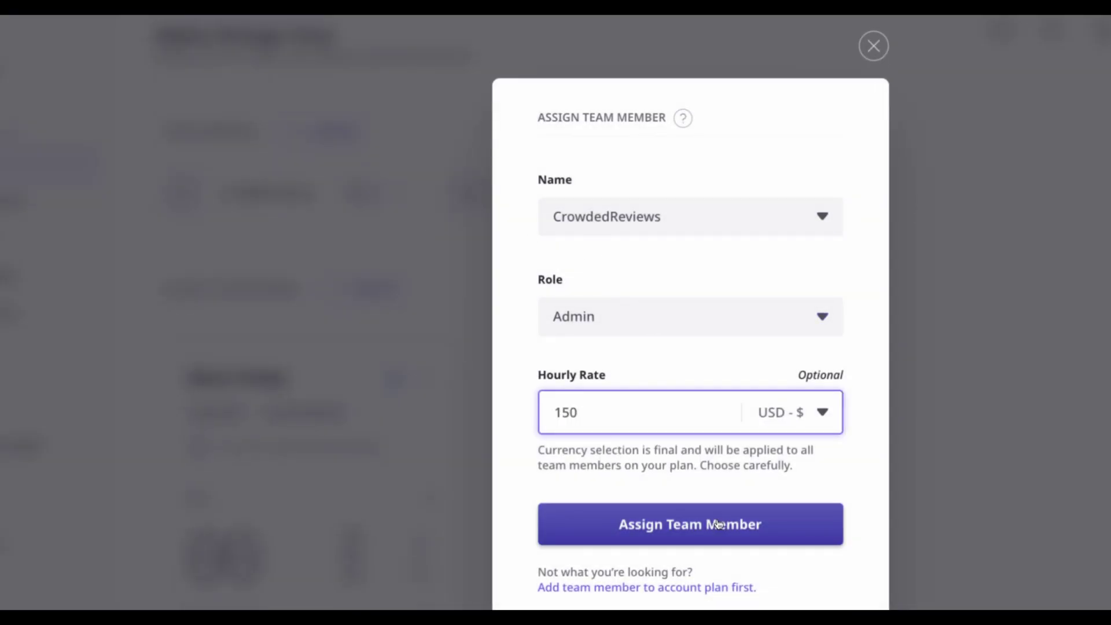
left_click(717, 525)
left_click(650, 191)
left_click(665, 199)
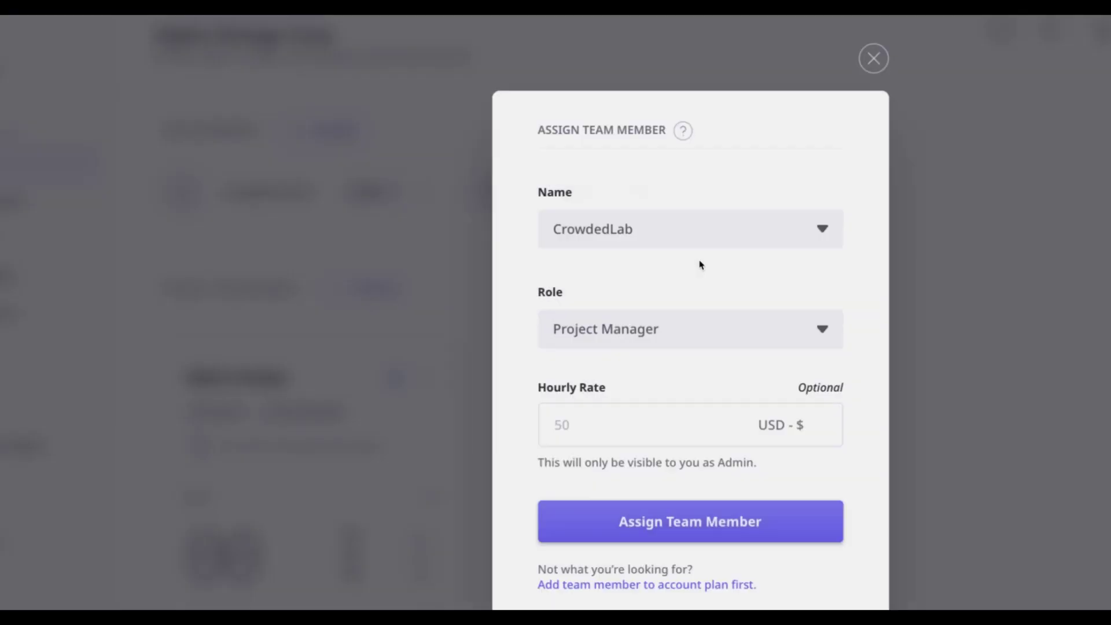
left_click(665, 420)
type("100")
left_click(696, 513)
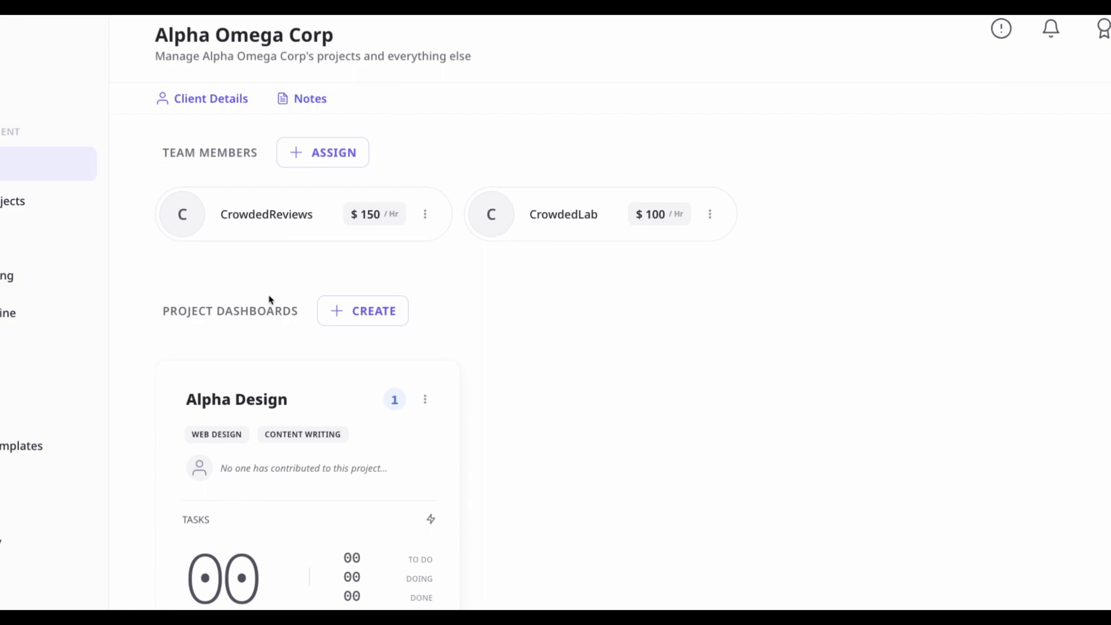
scroll(379, 298, "down", 1)
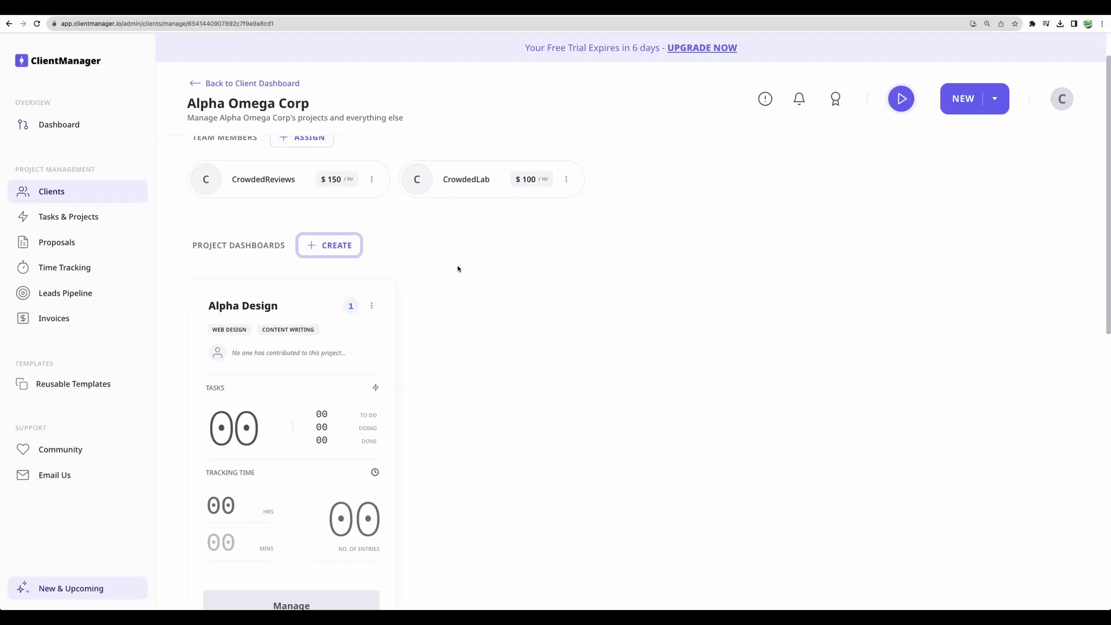
Create the project 'Web performance improvement' tagged APP DEVELOPMENT
left_click(355, 251)
type("Web performance improvement")
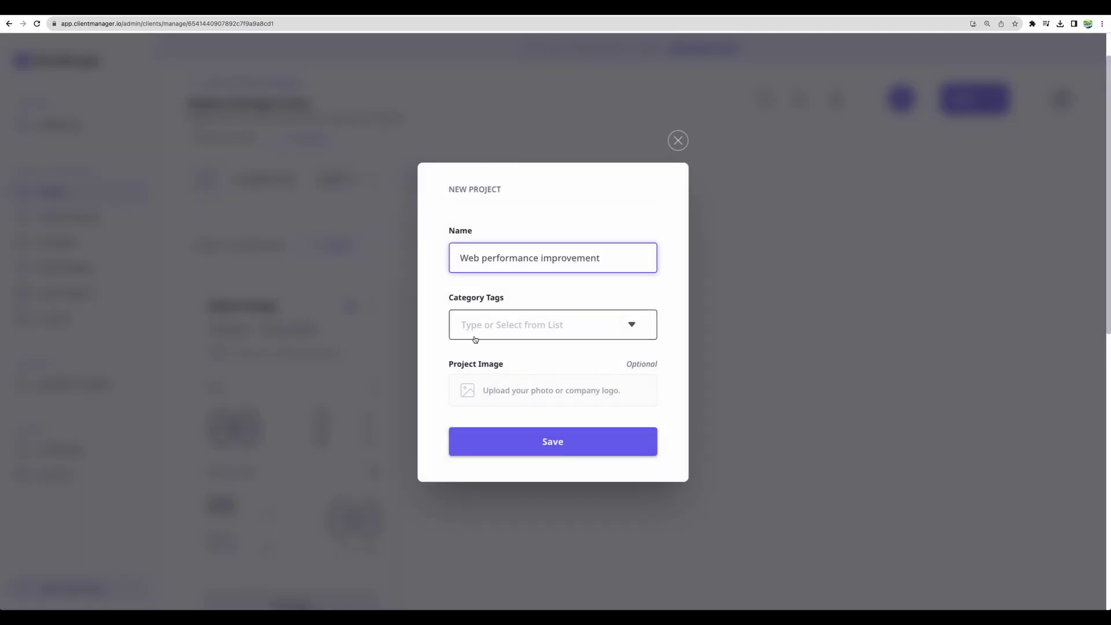
left_click(480, 327)
left_click(515, 402)
left_click(553, 442)
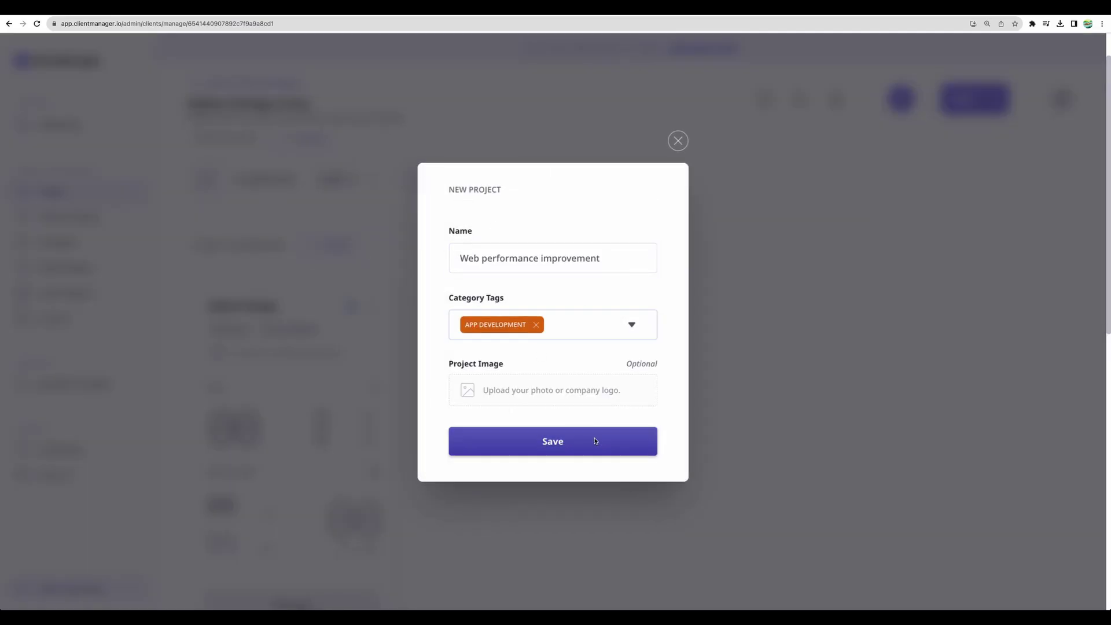
Review Alpha Omega Corp's Assets and Documents pages, returning to its dashboard each time
scroll(492, 285, "down", 1)
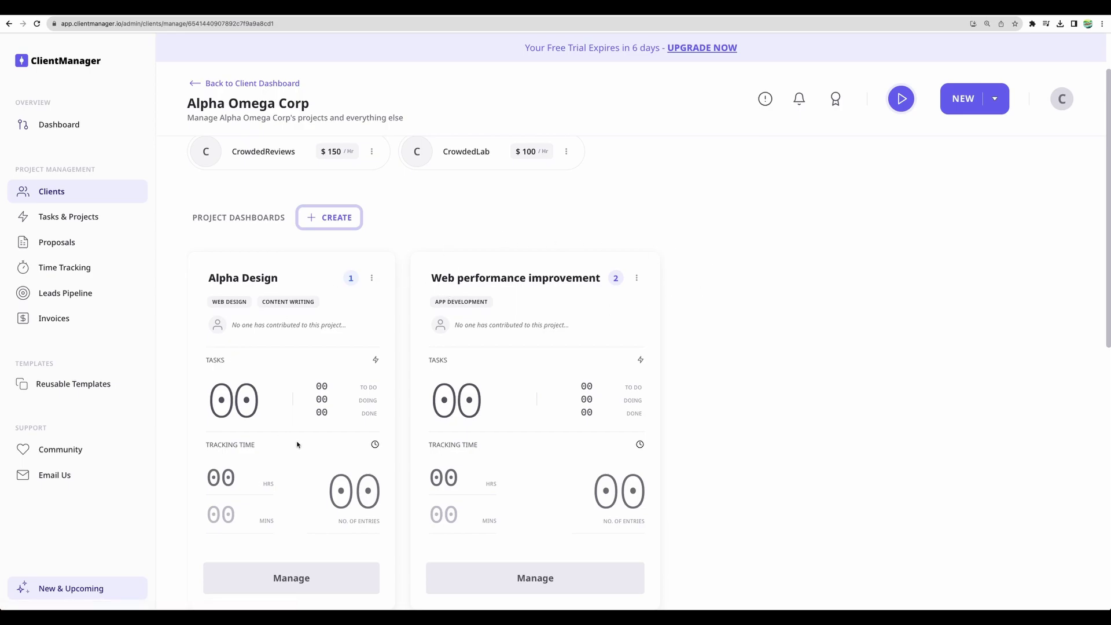
scroll(521, 473, "down", 3)
scroll(424, 301, "down", 5)
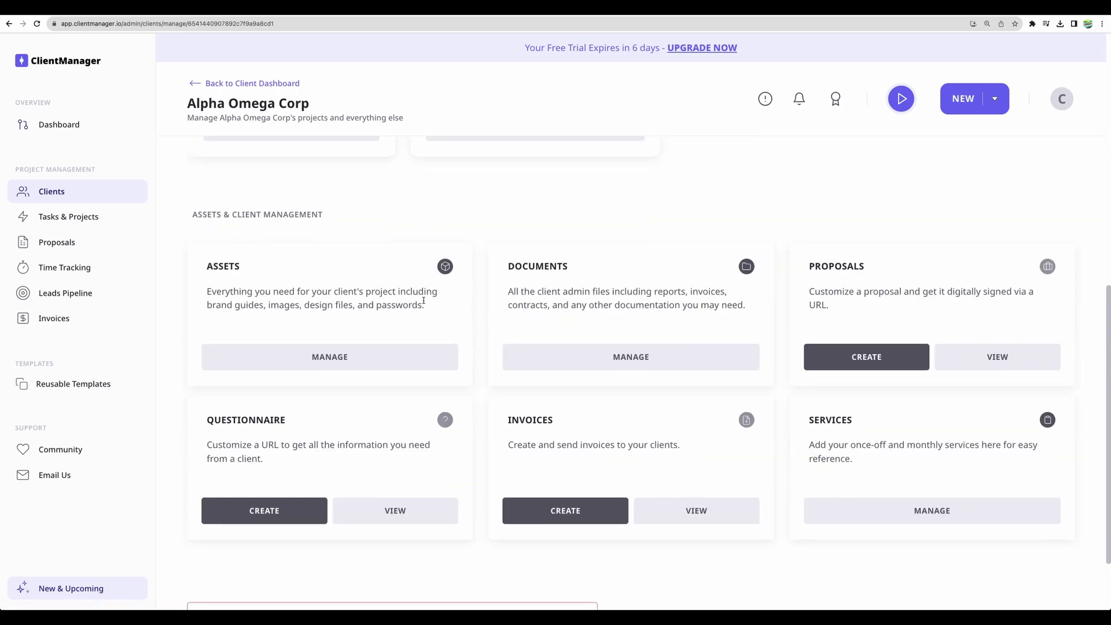
left_click(334, 343)
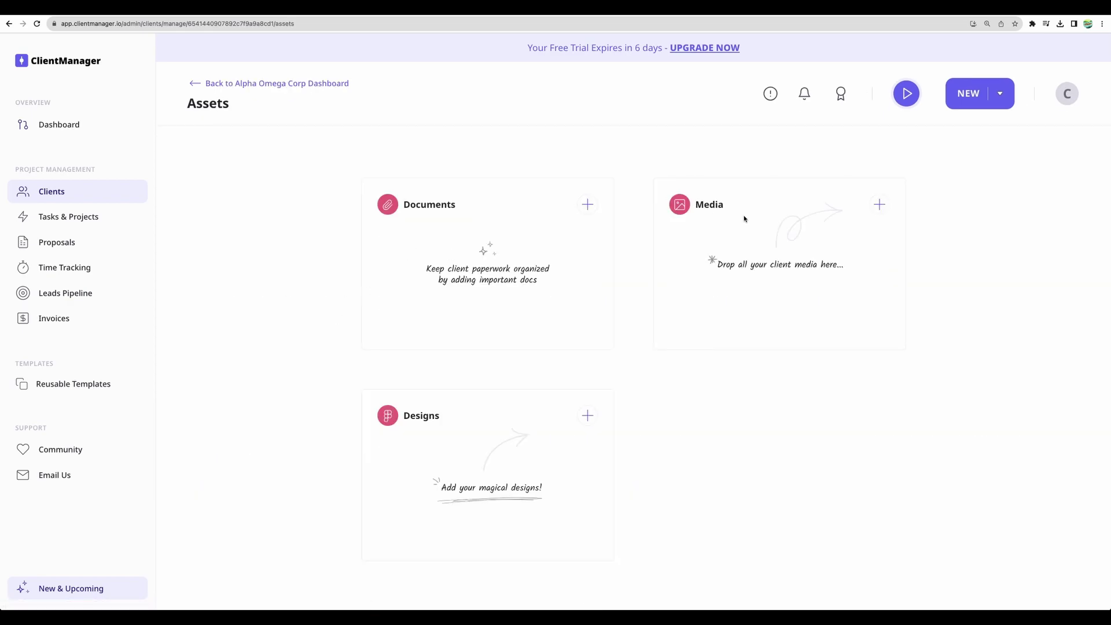
left_click(277, 83)
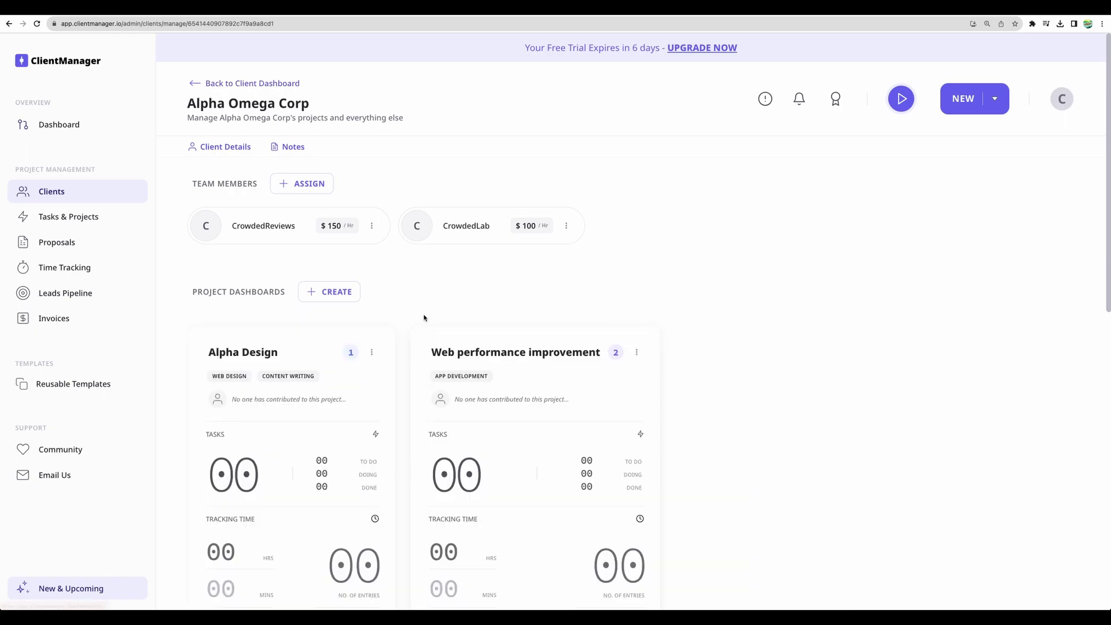
scroll(428, 315, "down", 10)
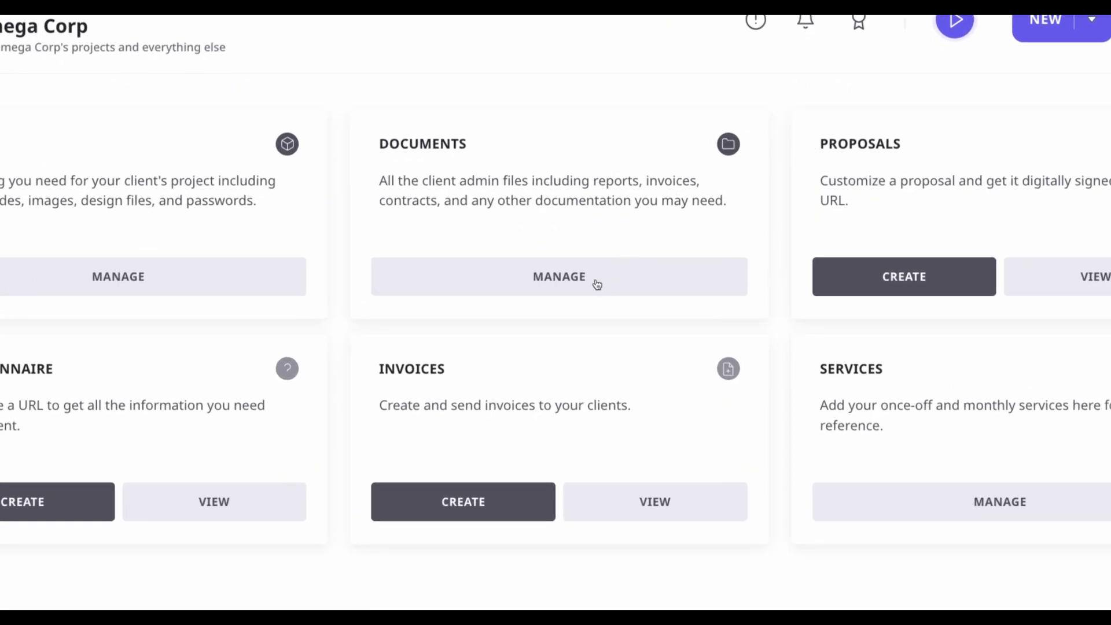
left_click(597, 284)
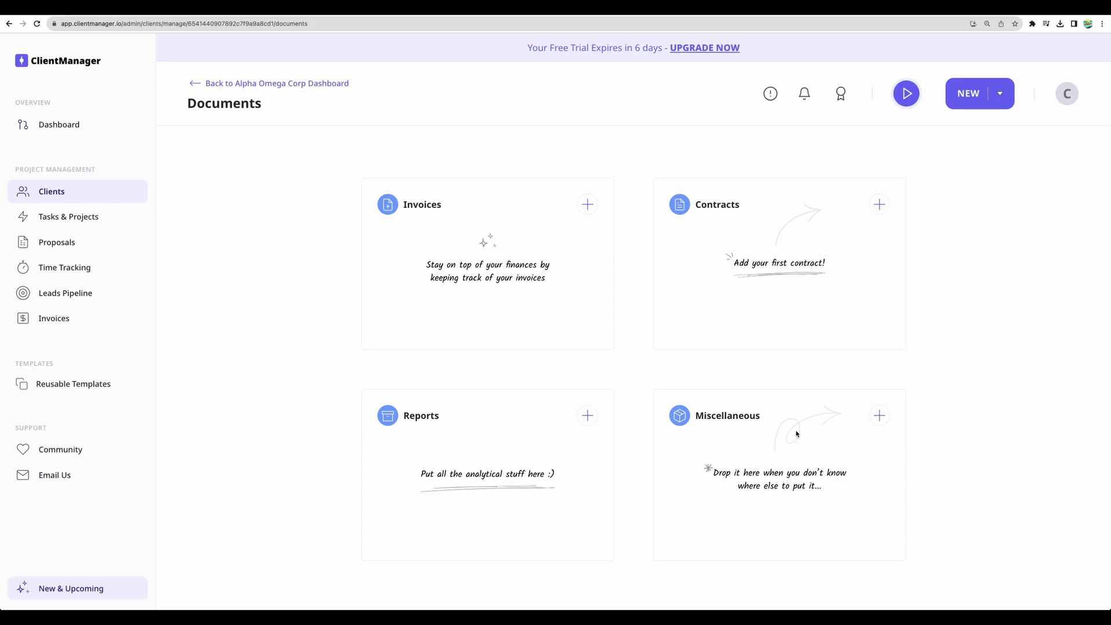
left_click(238, 83)
Highlight the text on the Proposals, Questionnaire and Services cards
scroll(611, 318, "down", 10)
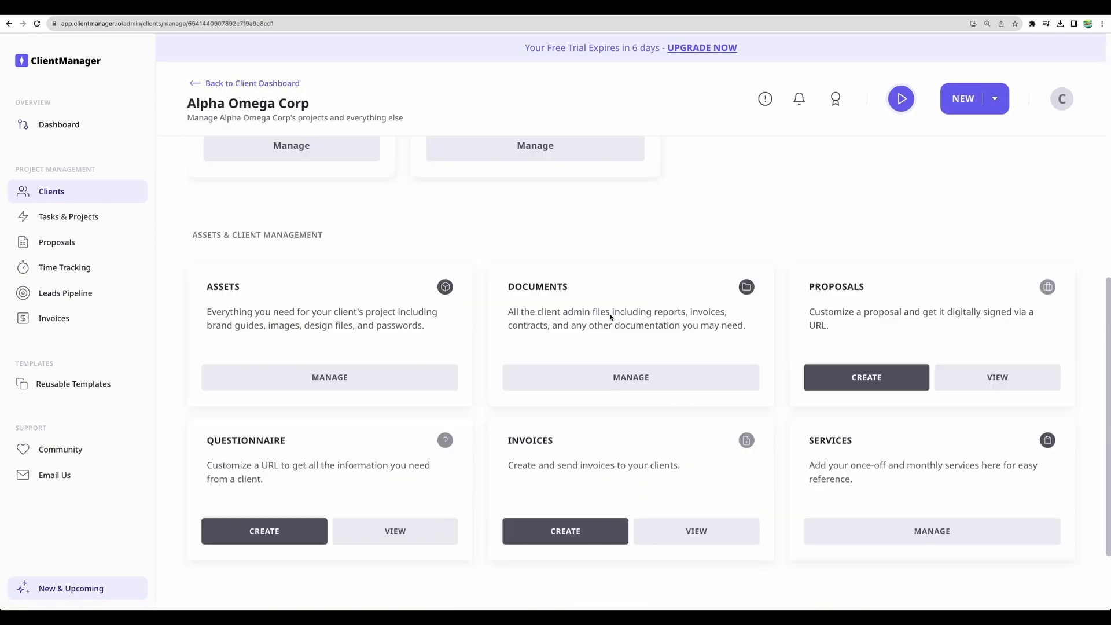
scroll(610, 317, "down", 2)
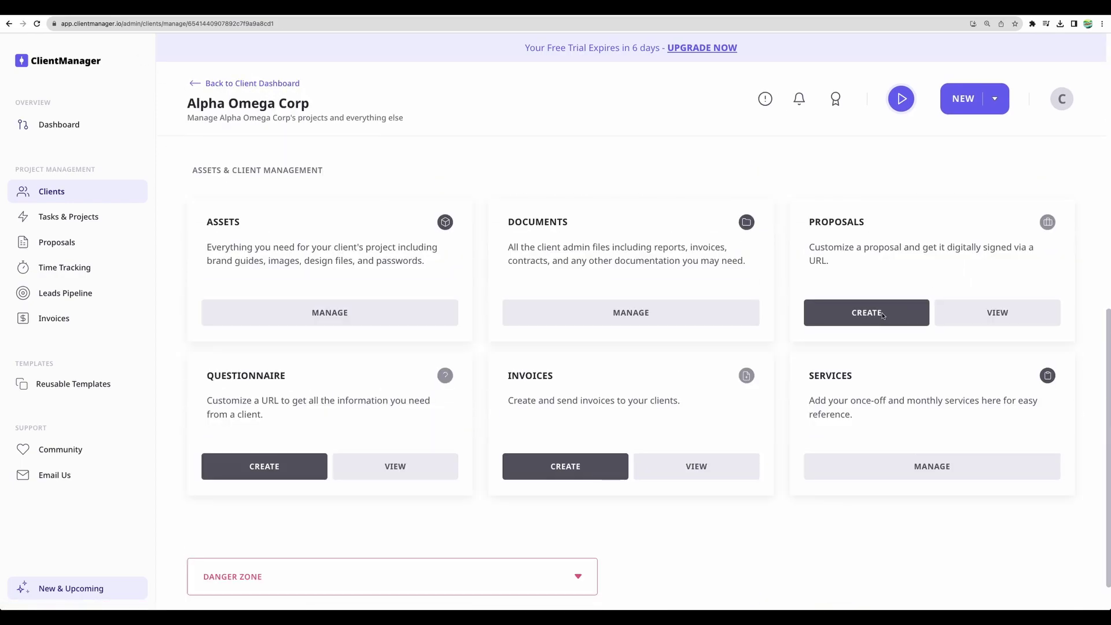
left_click_drag(883, 315, 918, 268)
left_click(918, 267)
mouse_move(206, 373)
left_mouse_down()
mouse_move(290, 421)
mouse_move(200, 377)
left_mouse_up()
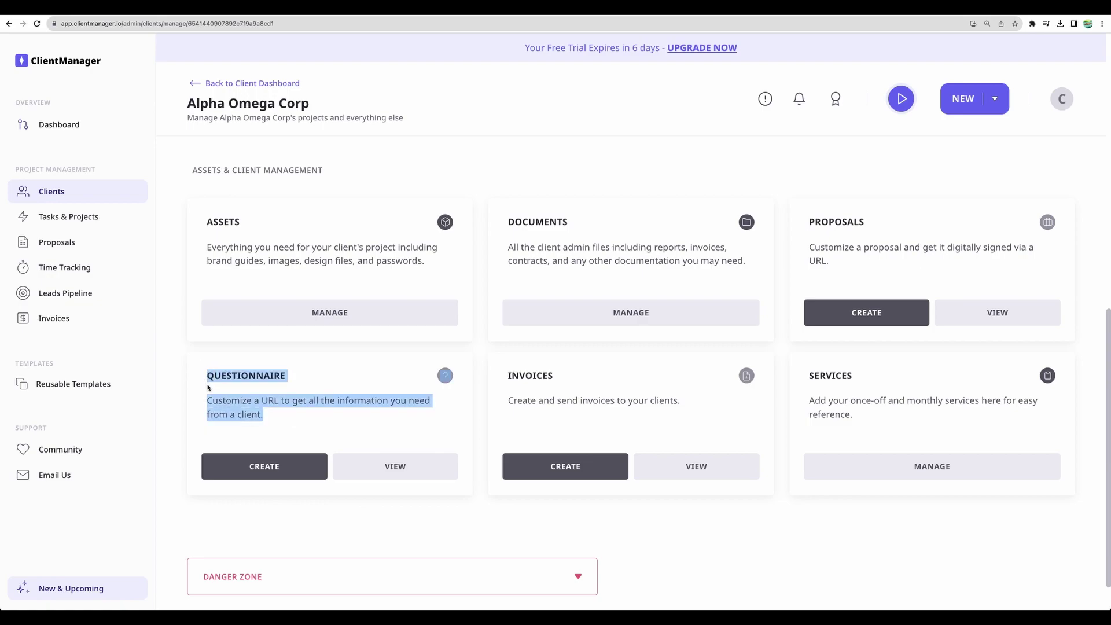
left_click(279, 422)
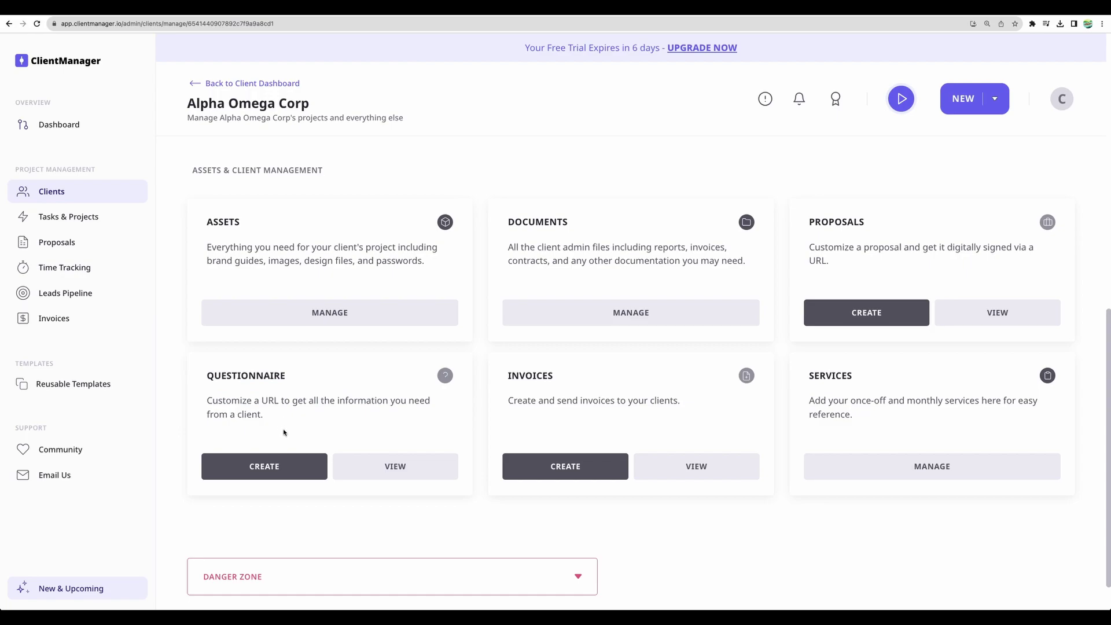
left_click_drag(319, 472, 332, 427)
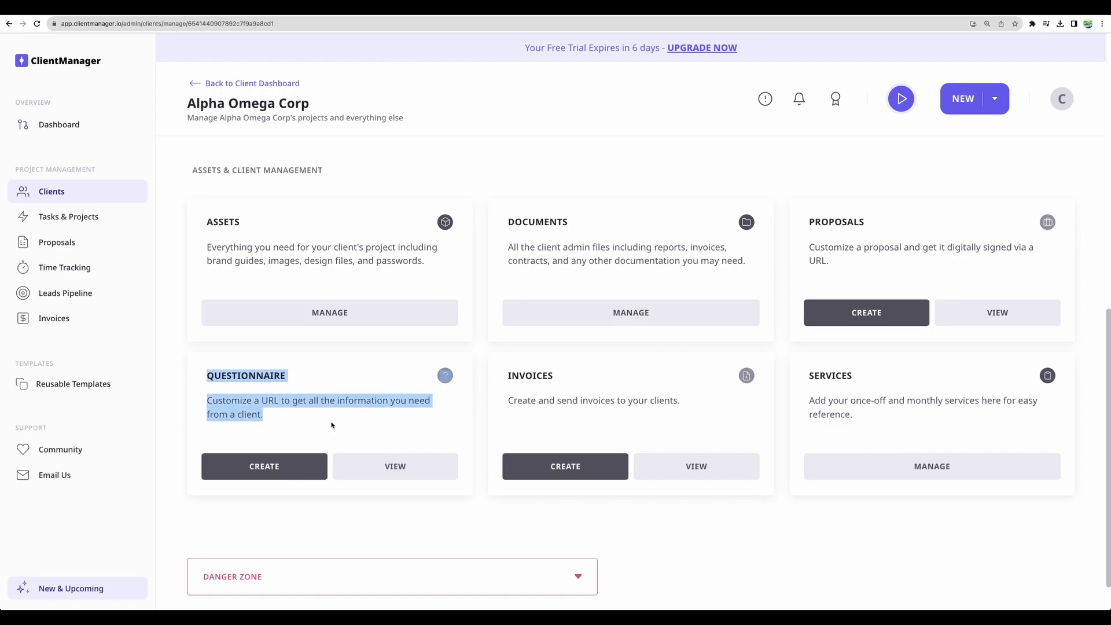
left_click(279, 330)
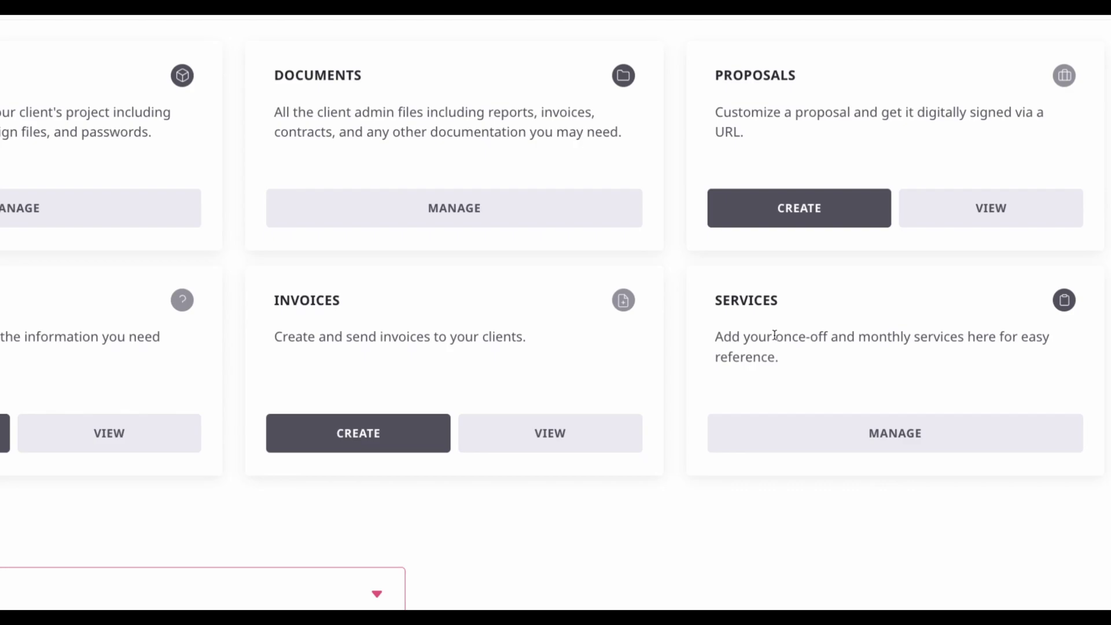
left_click_drag(715, 299, 823, 376)
left_click(824, 377)
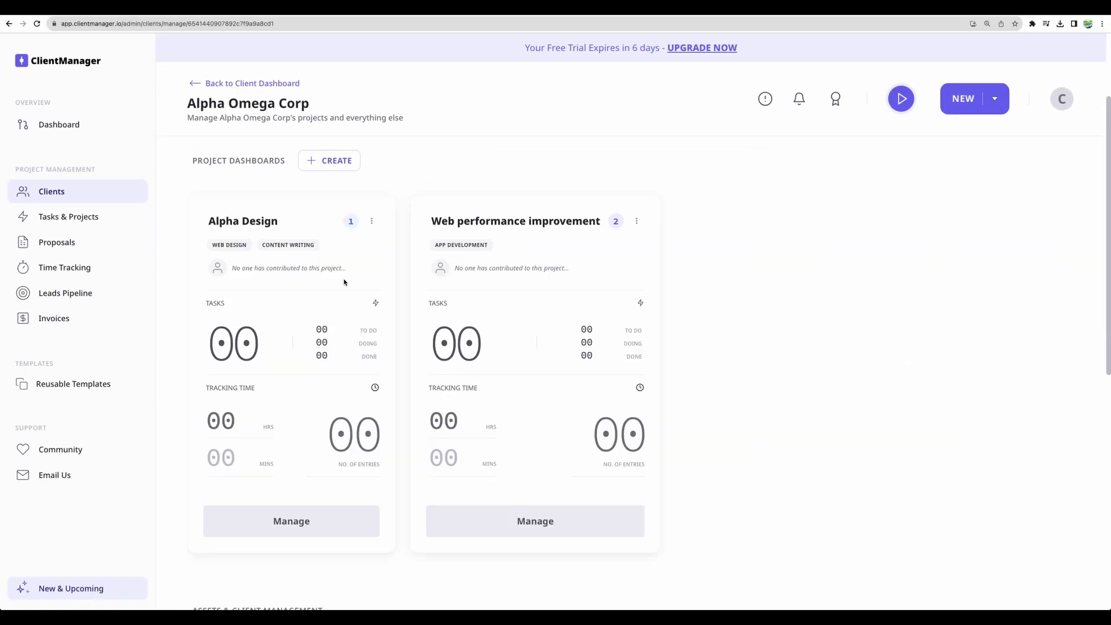
Add a task to Web performance improvement, assign a team member, and write description 'Descritpoin'
left_click(38, 224)
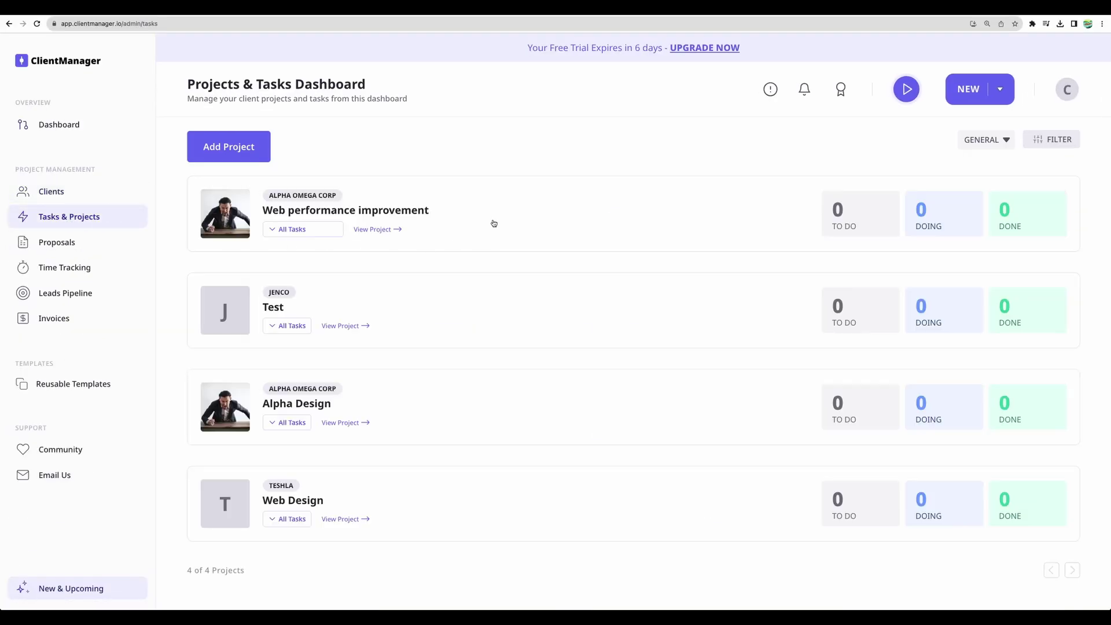
left_click(391, 230)
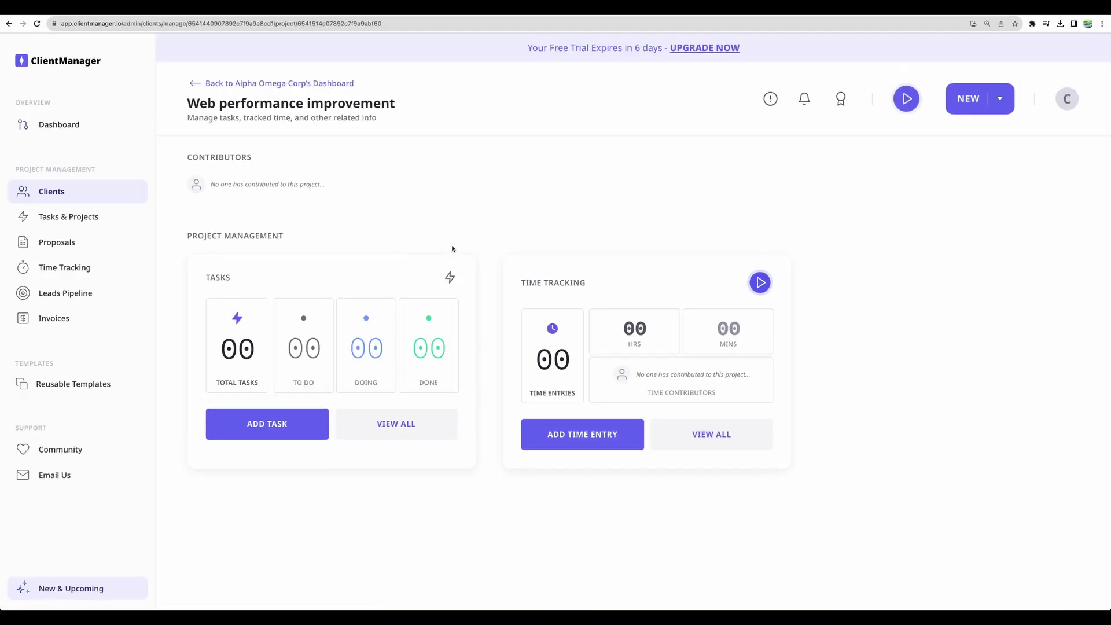
left_click(278, 431)
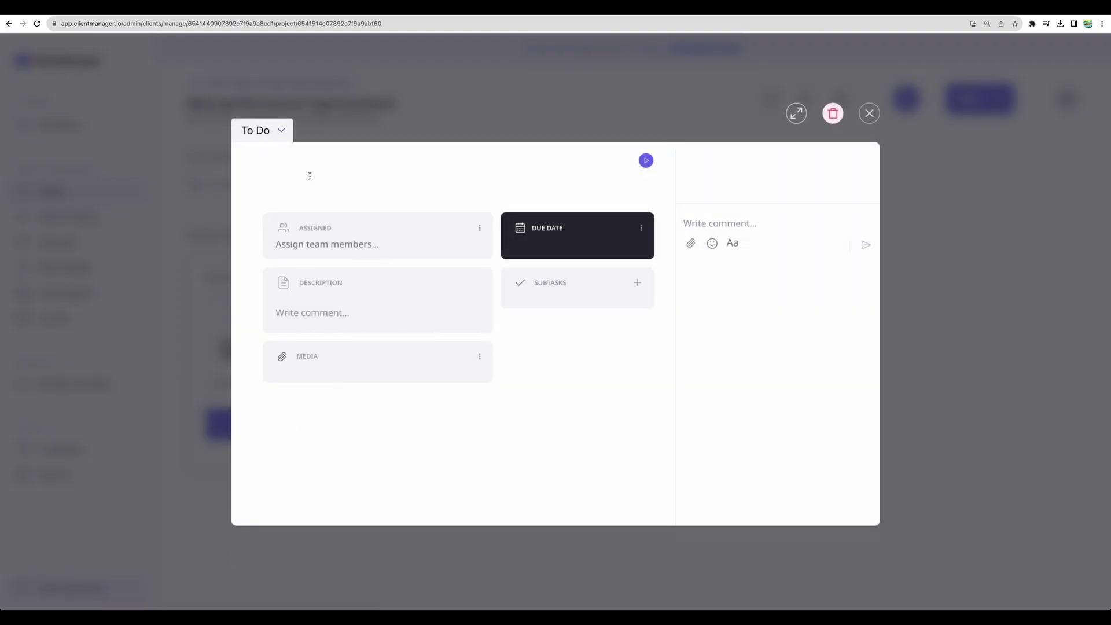
left_click(318, 251)
left_click(367, 328)
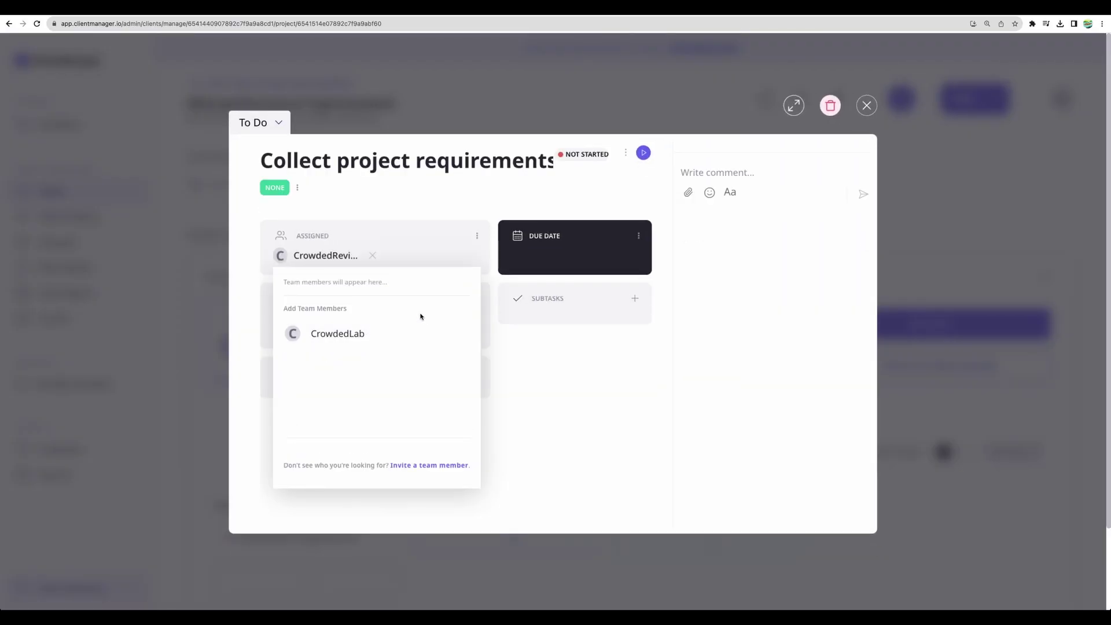
left_click(317, 333)
type("Descritpoin")
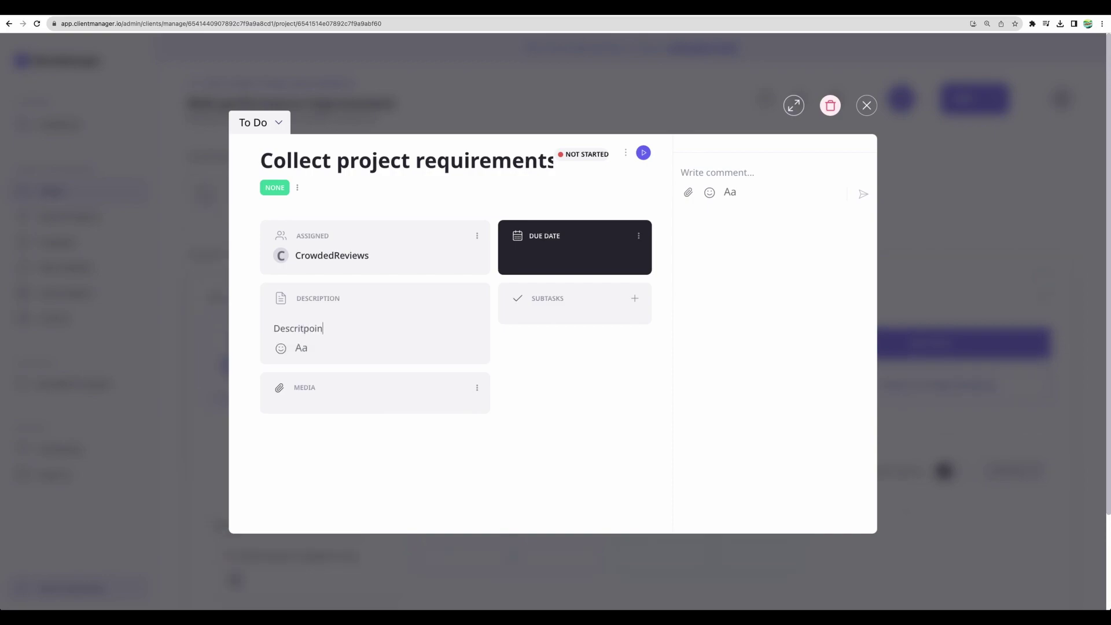
Set the task's due date to 1 November 2023 and add subtask 'subtask1'
left_click(568, 237)
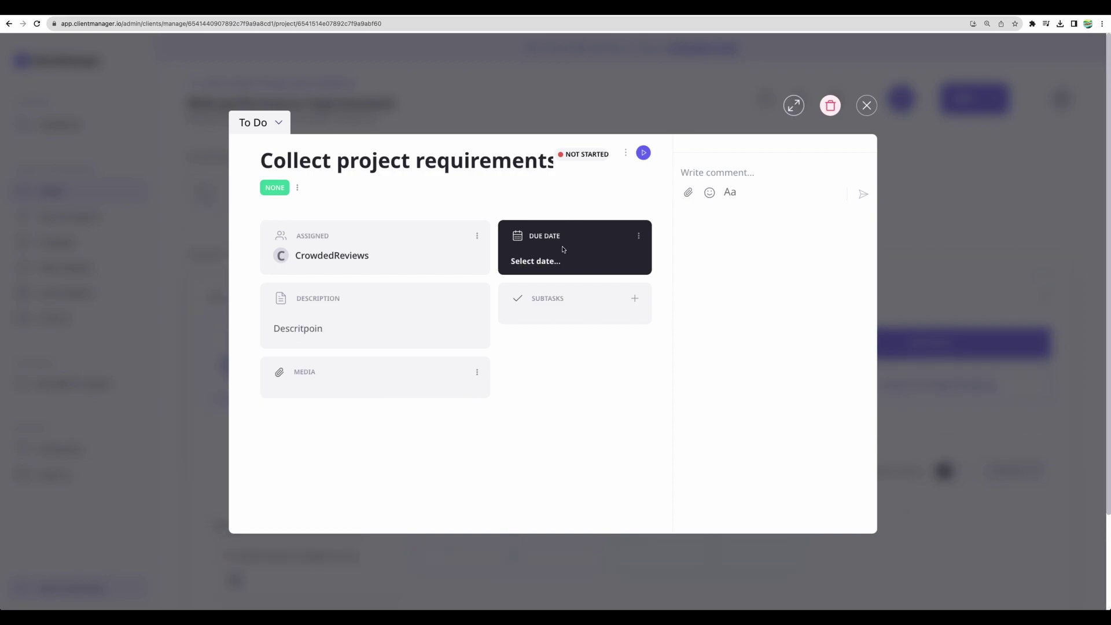
left_click(534, 264)
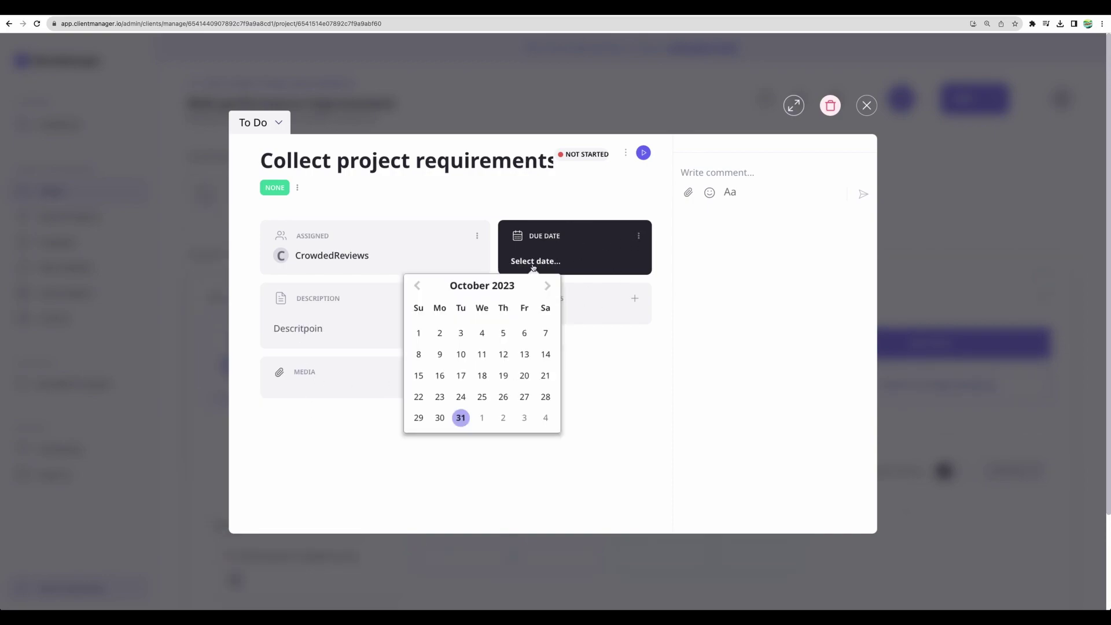
left_click(490, 418)
left_click(633, 300)
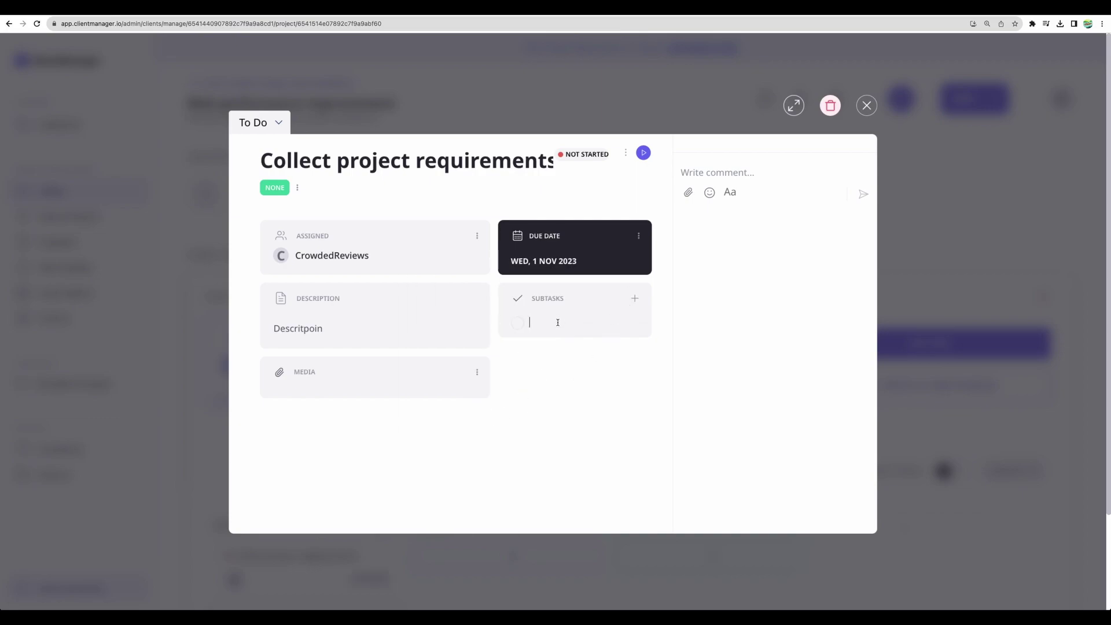
type("subtask1")
key("Return")
Post a comment mentioning a team member with 'please check', then close the task
left_click(717, 173)
type("@")
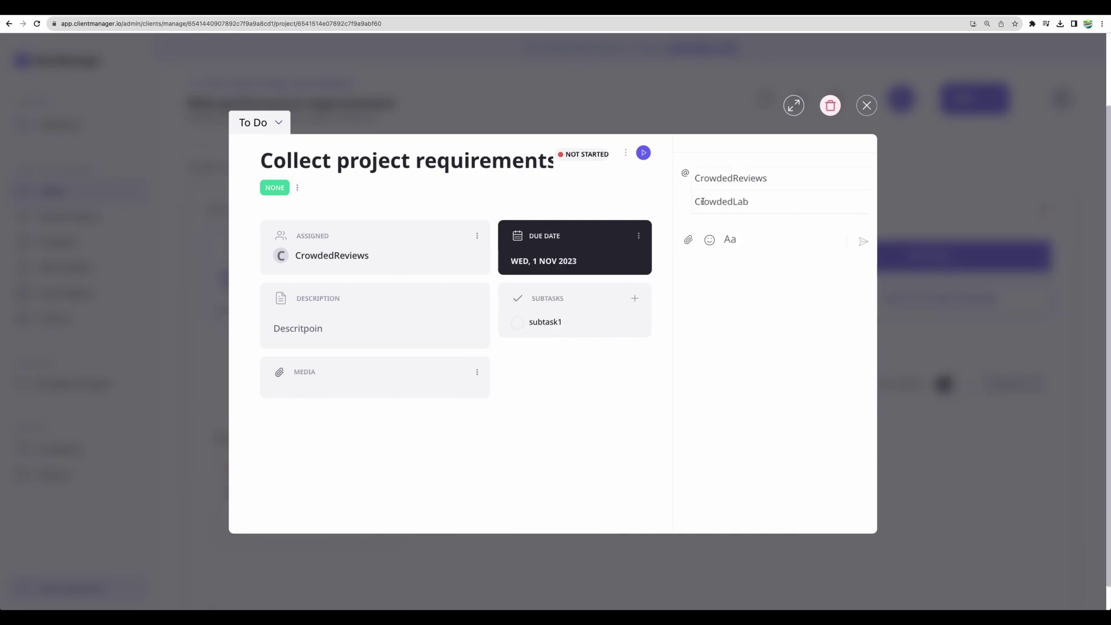
left_click(703, 200)
type("please check")
left_click(863, 193)
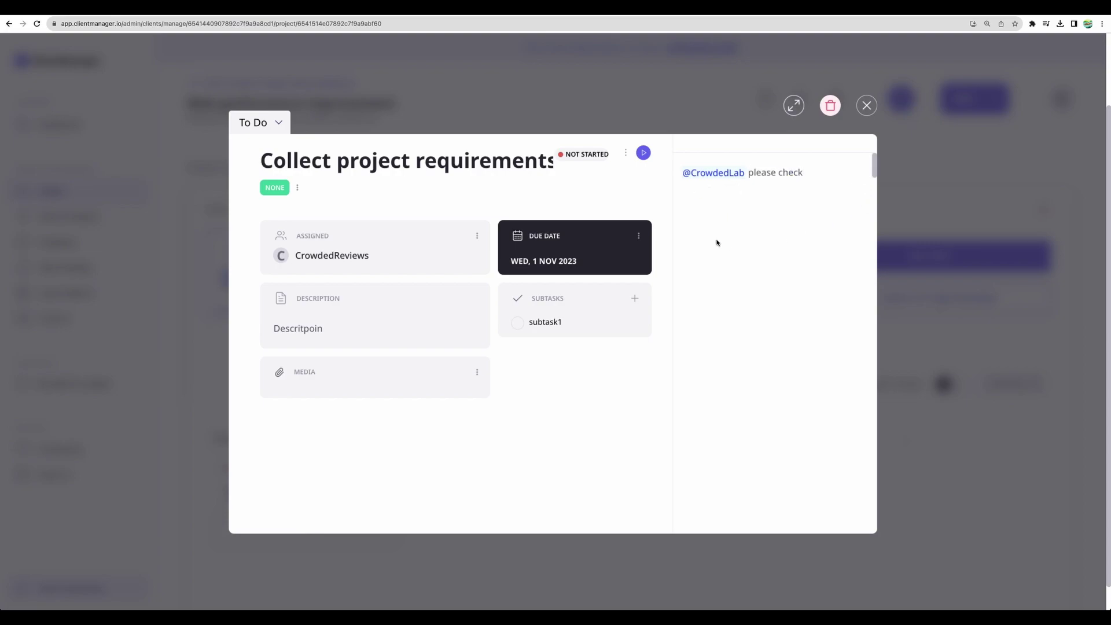
left_click(870, 108)
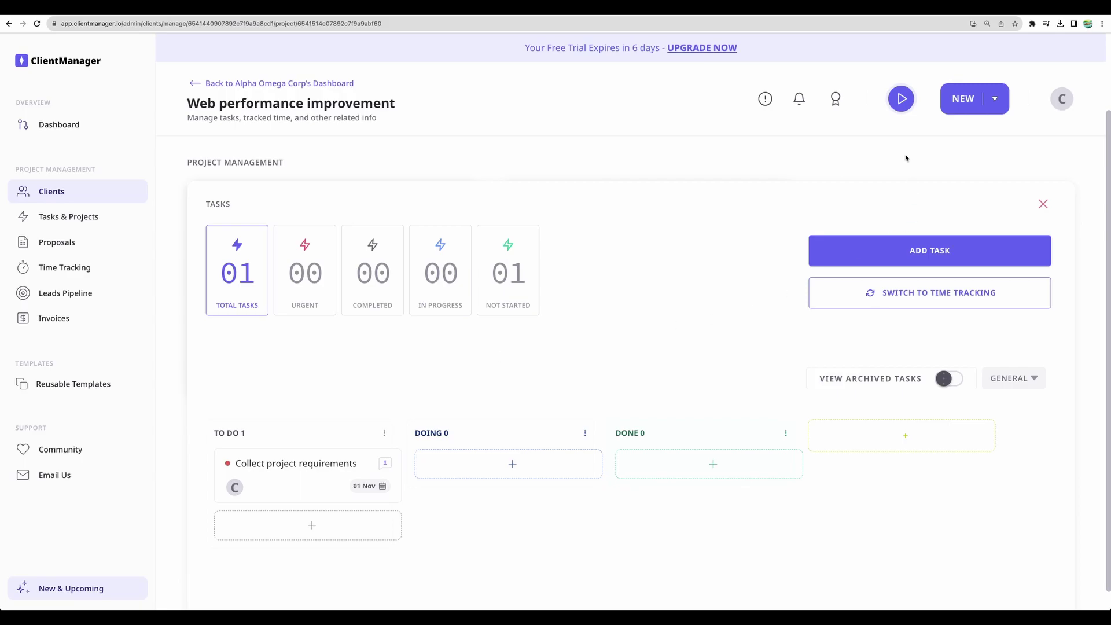
Time Task1 for Teshla's Web Design project under Database Development and save the entry
left_click(902, 104)
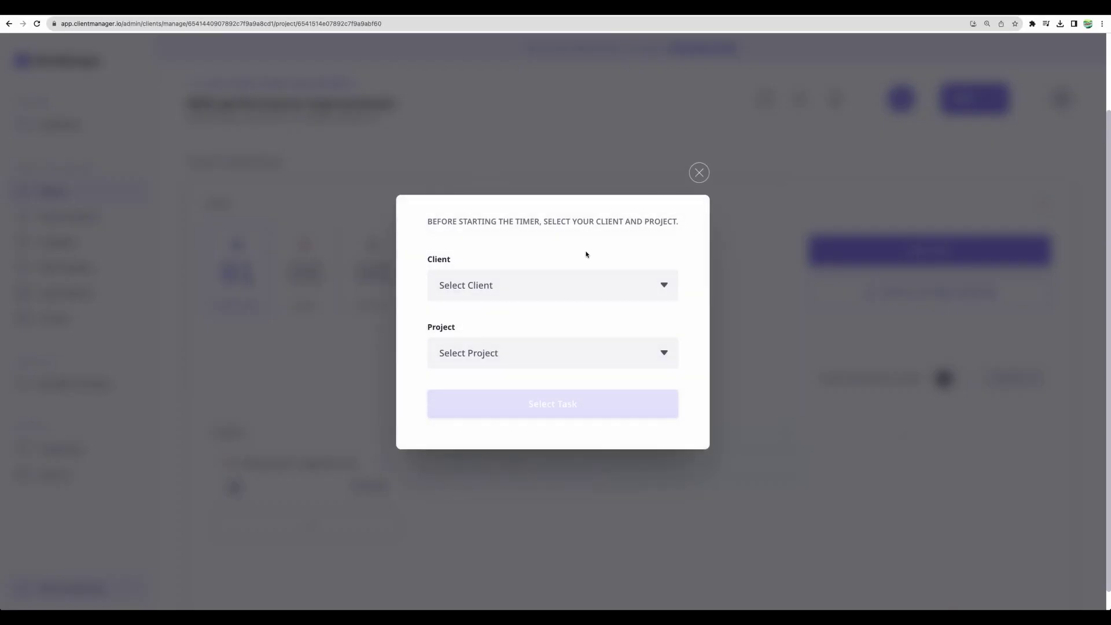
left_click(553, 284)
left_click(531, 299)
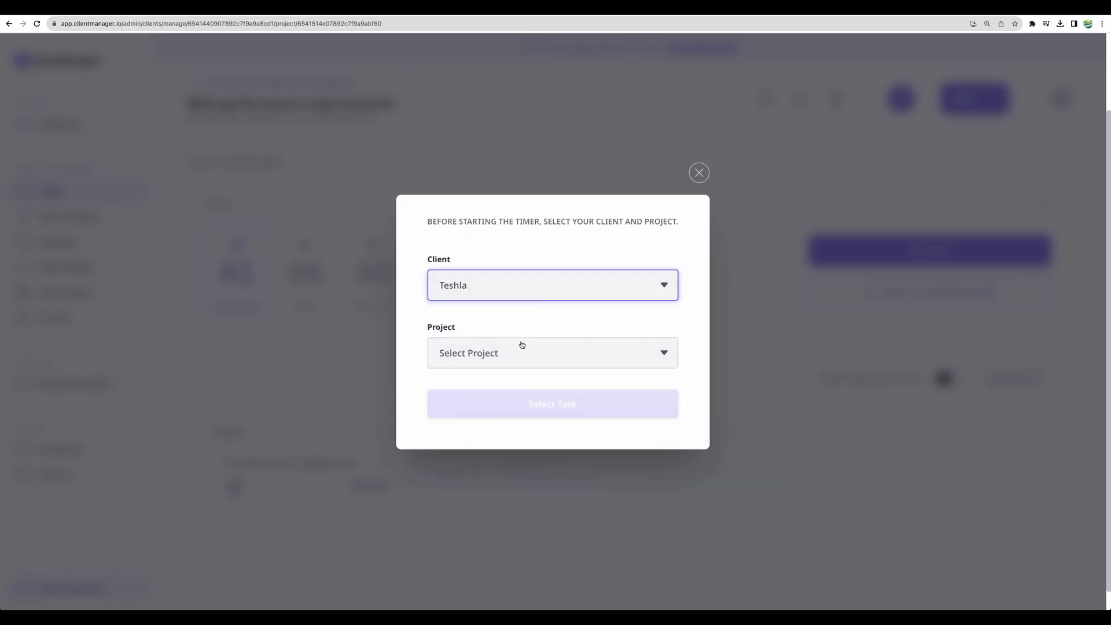
left_click(515, 356)
left_click(498, 367)
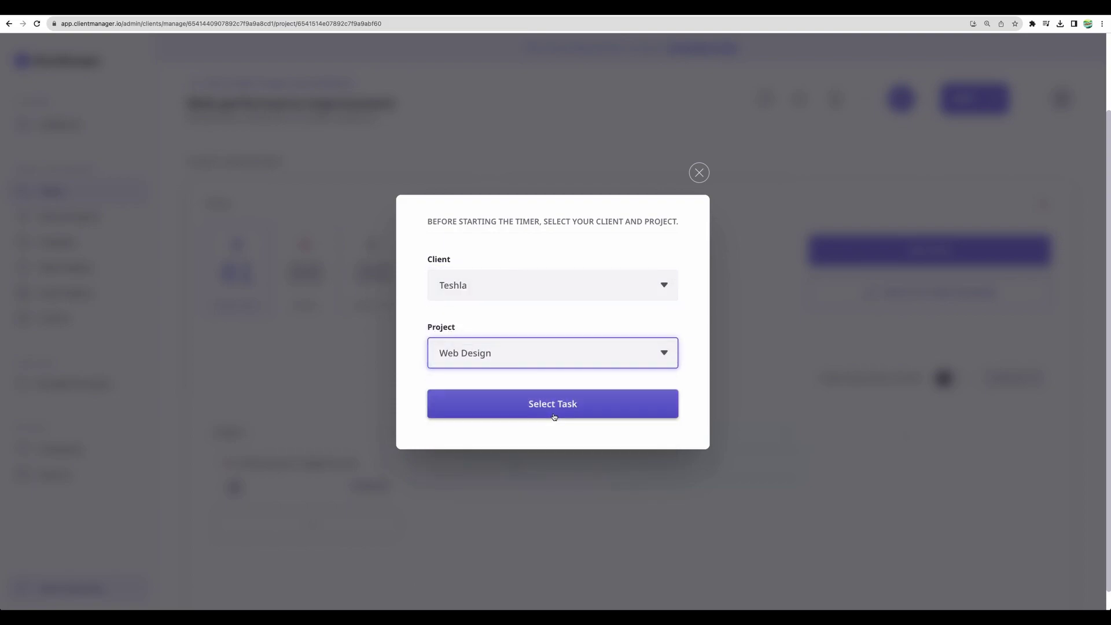
left_click(550, 411)
left_click(499, 349)
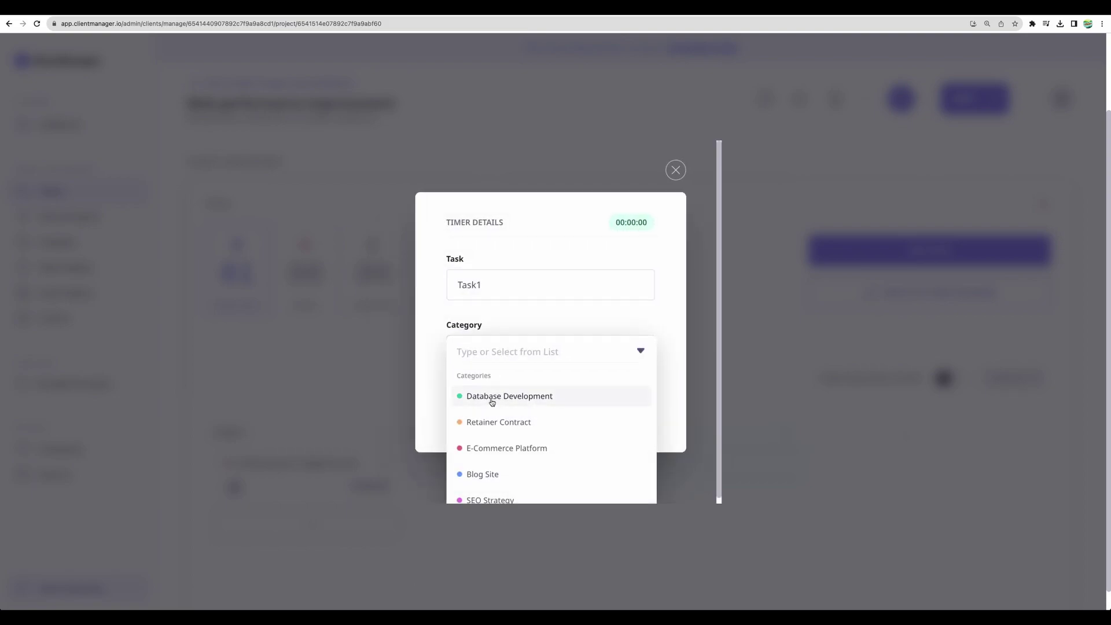
left_click(490, 395)
left_click(510, 409)
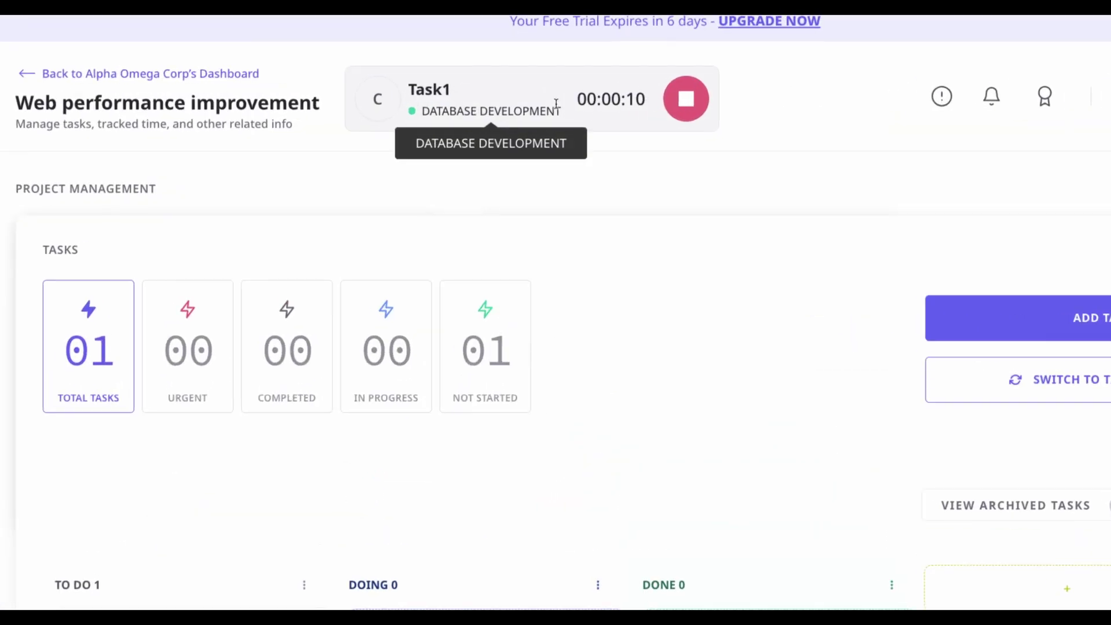
left_click(691, 105)
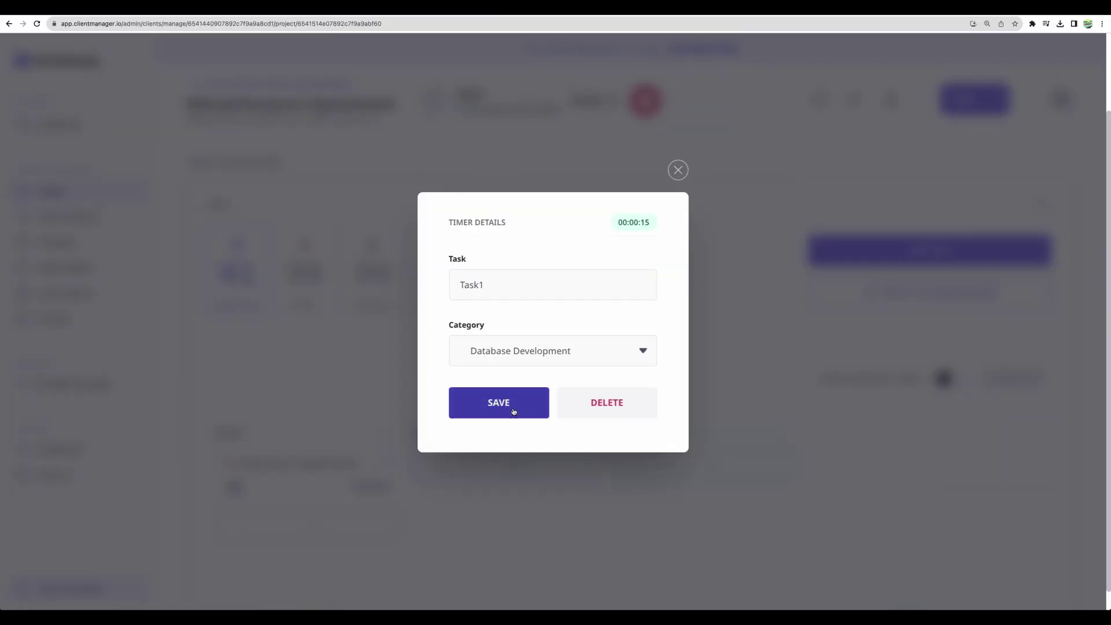
left_click(513, 411)
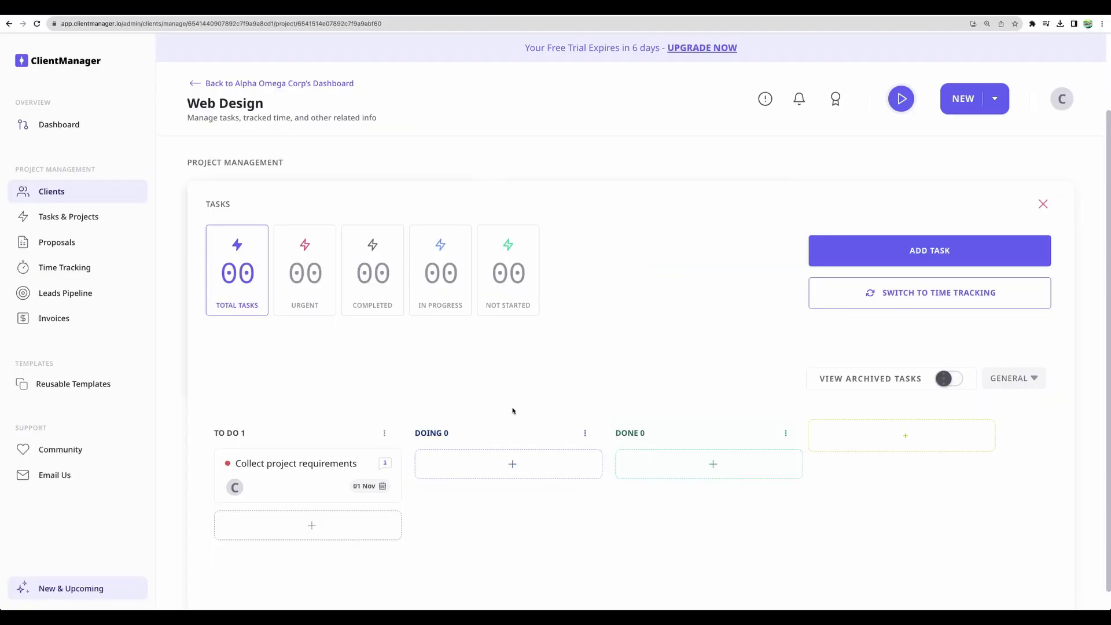
Move Collect project requirements from To Do into Doing on the Web performance improvement board
left_click(73, 217)
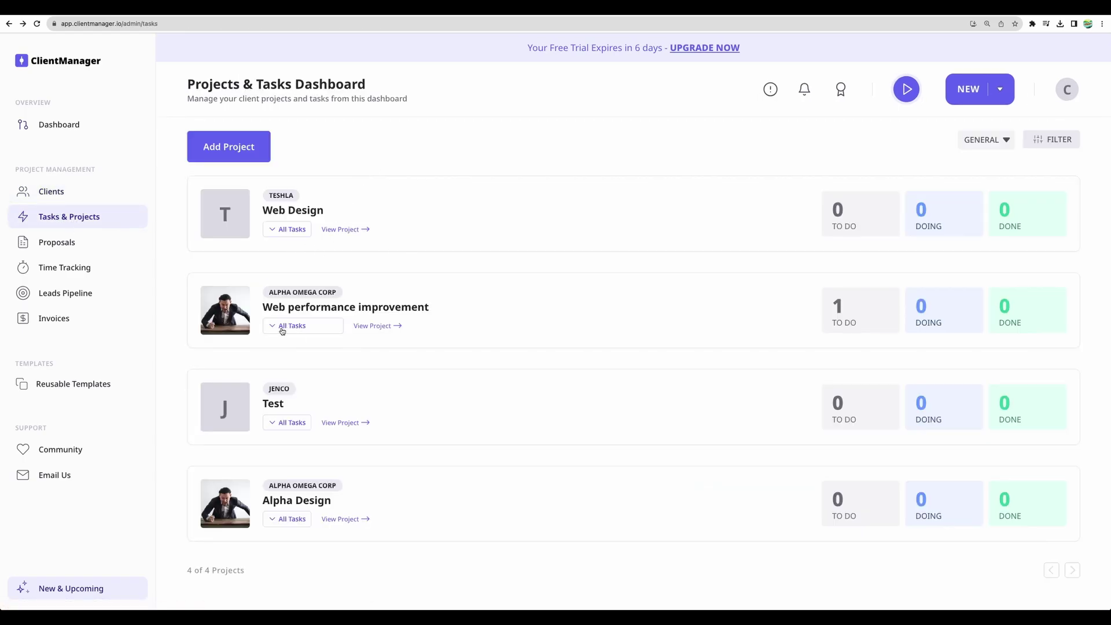
left_click(283, 327)
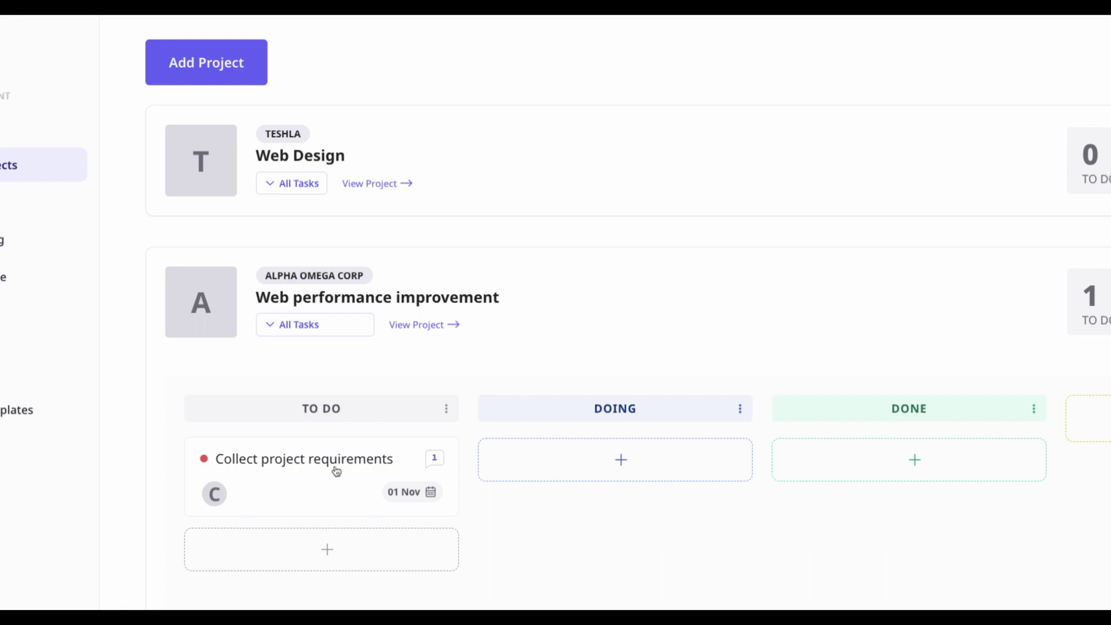
left_click_drag(337, 473, 630, 473)
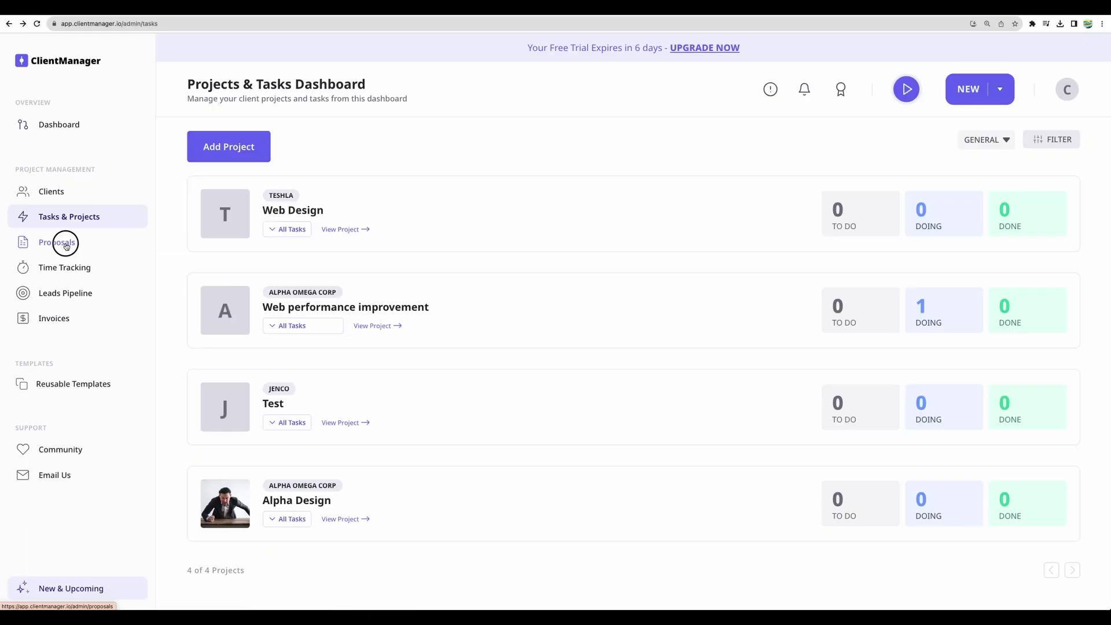
left_click(68, 241)
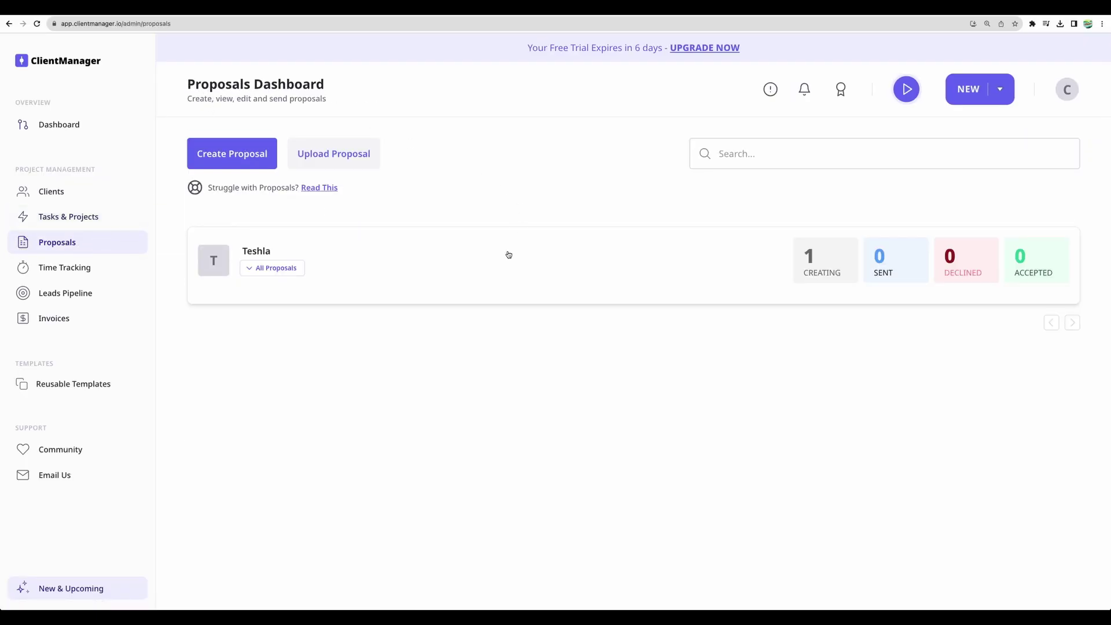
Create a new proposal for Jenco using the default template
left_click(232, 154)
left_click(547, 319)
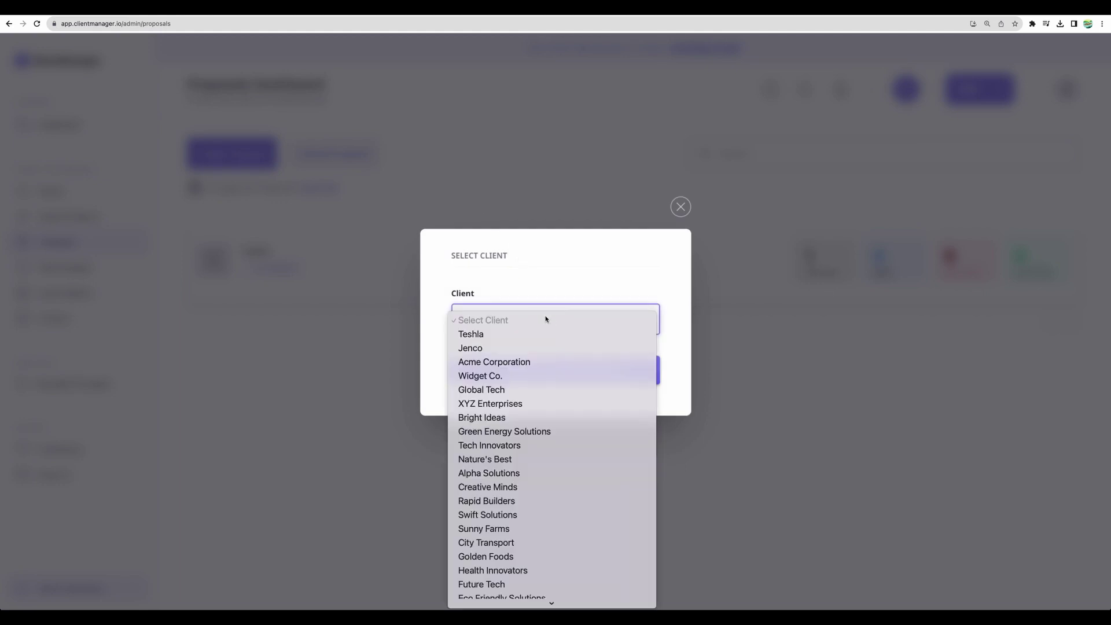
left_click(533, 347)
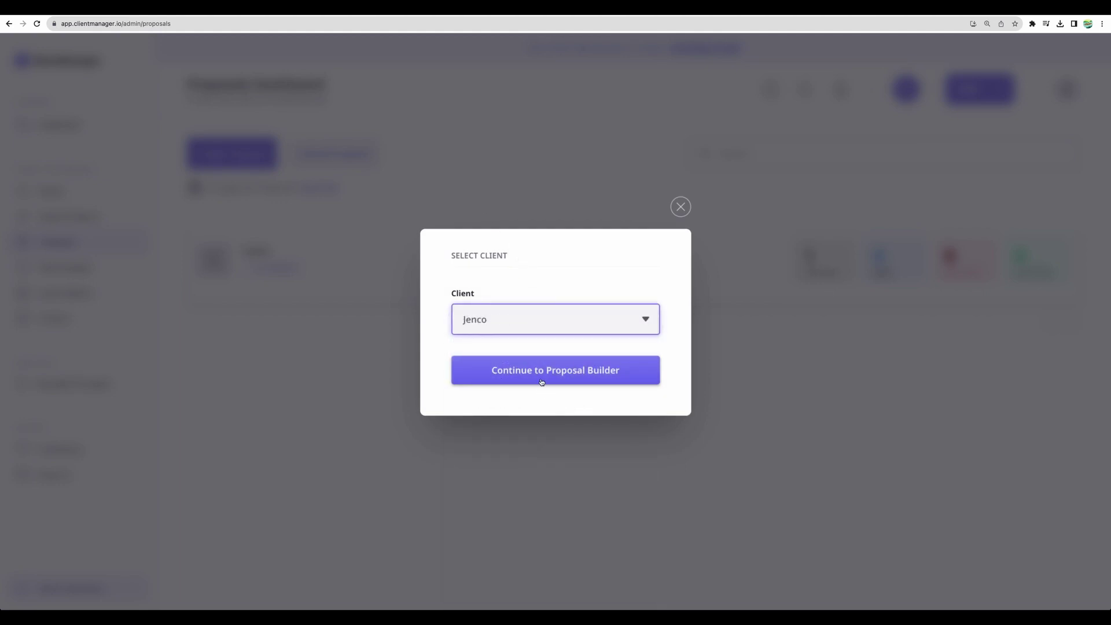
left_click(542, 382)
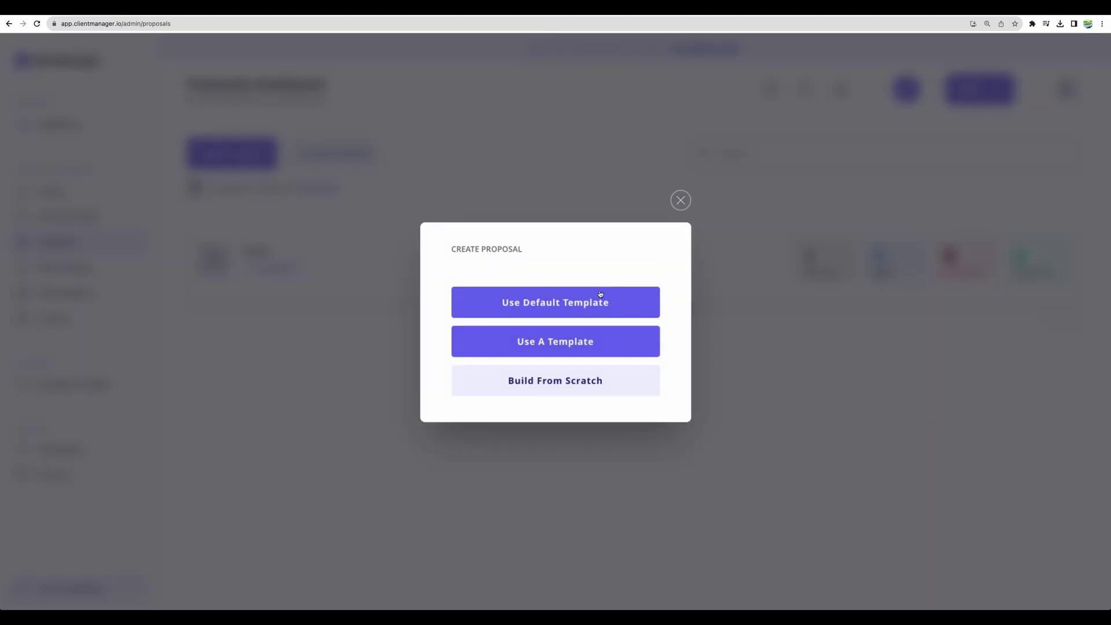
left_click(582, 295)
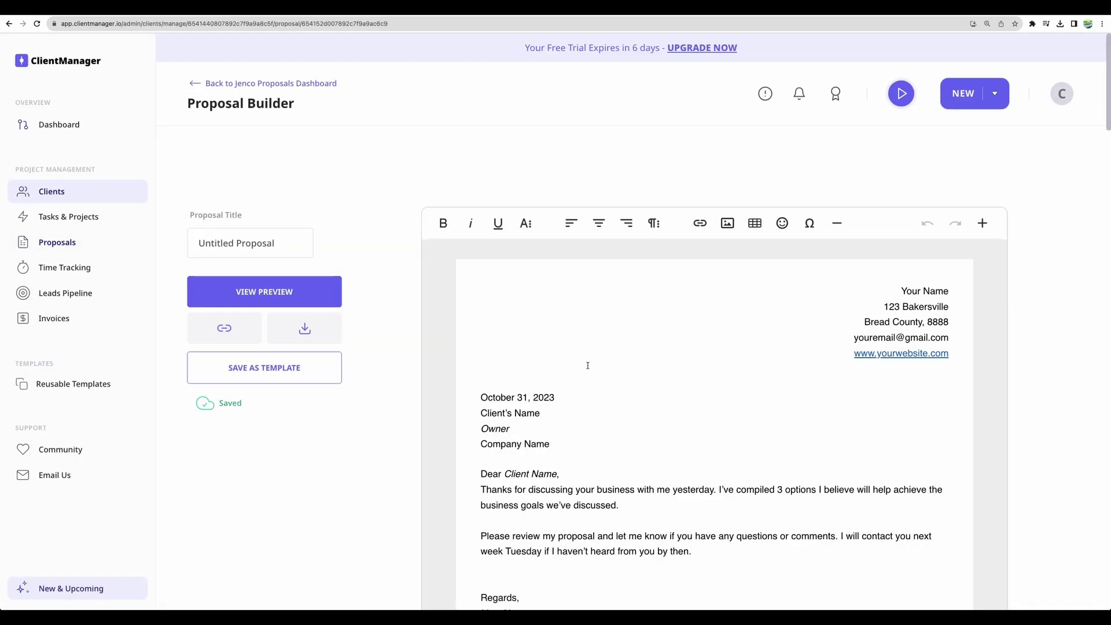
Make the proposal date October 31, 2023 bold, then scroll down the proposal
triple_click(504, 397)
left_click(444, 223)
left_click(670, 428)
scroll(670, 426, "down", 1)
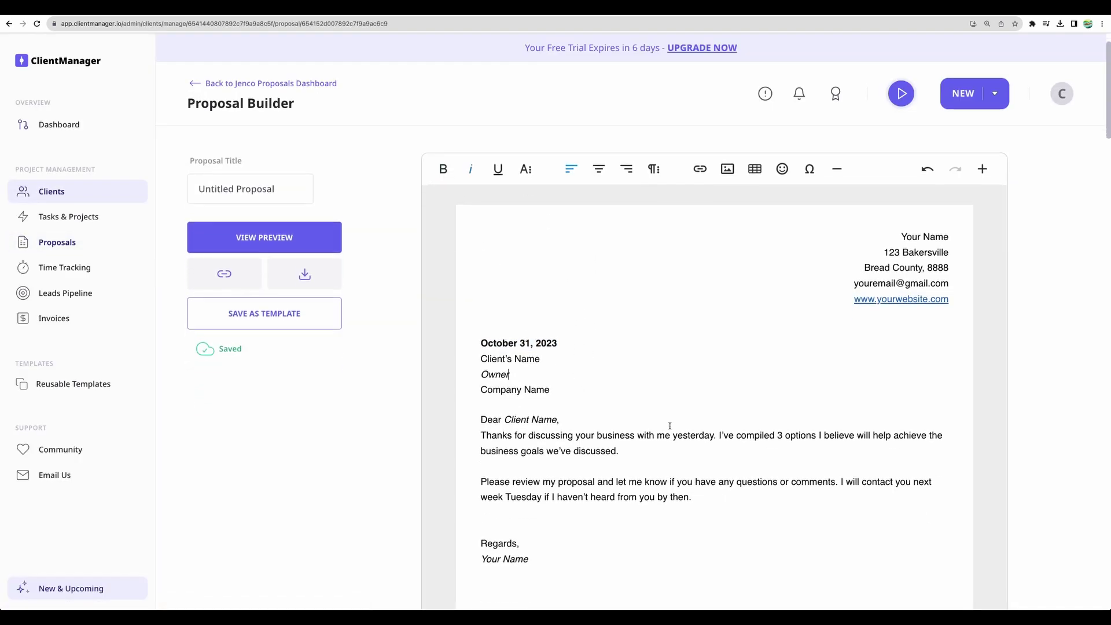
scroll(669, 426, "down", 15)
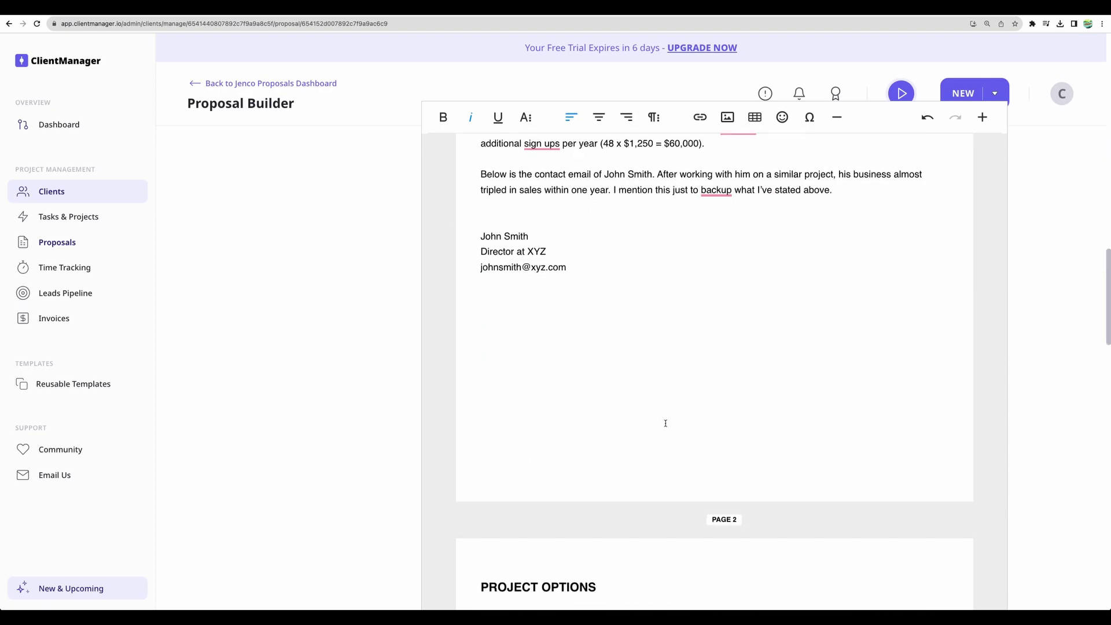
scroll(665, 423, "down", 15)
Add a typed-name signature to the Jenco proposal after checking image and drawn options
left_click(612, 526)
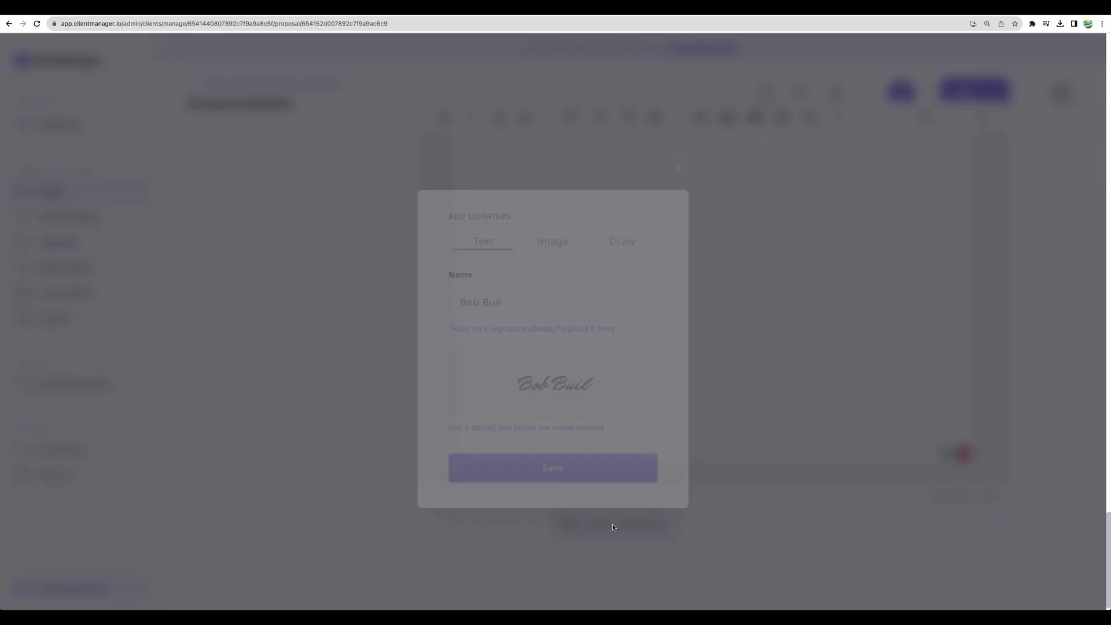
left_click(553, 250)
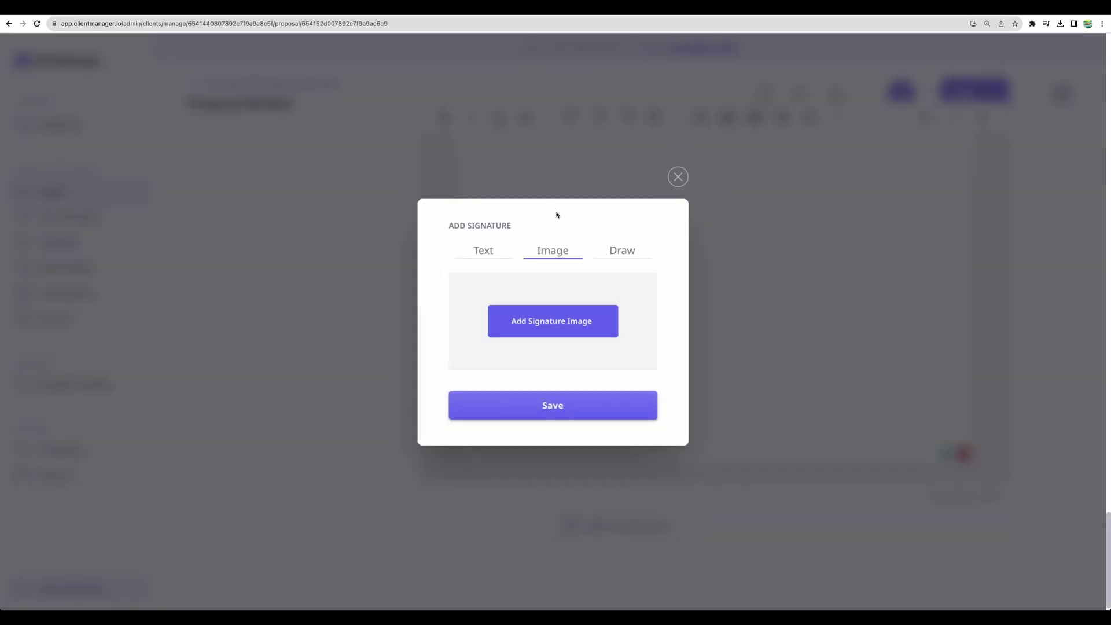
left_click(622, 250)
left_click(490, 252)
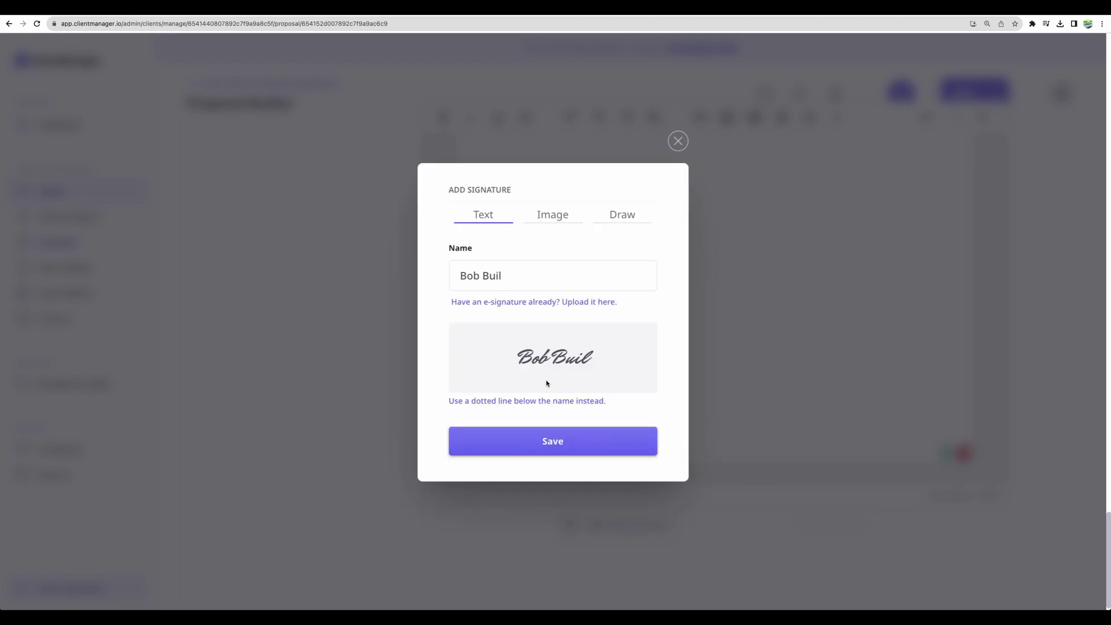
type("ly")
key("Return")
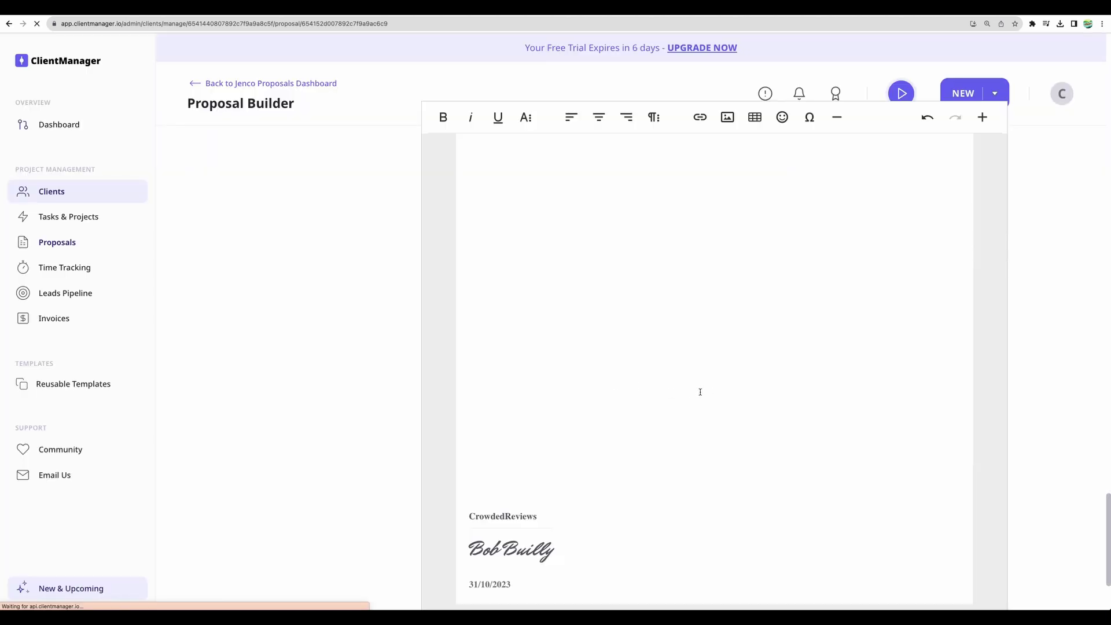
Preview the signed proposal and highlight the client's signature label
left_click(262, 298)
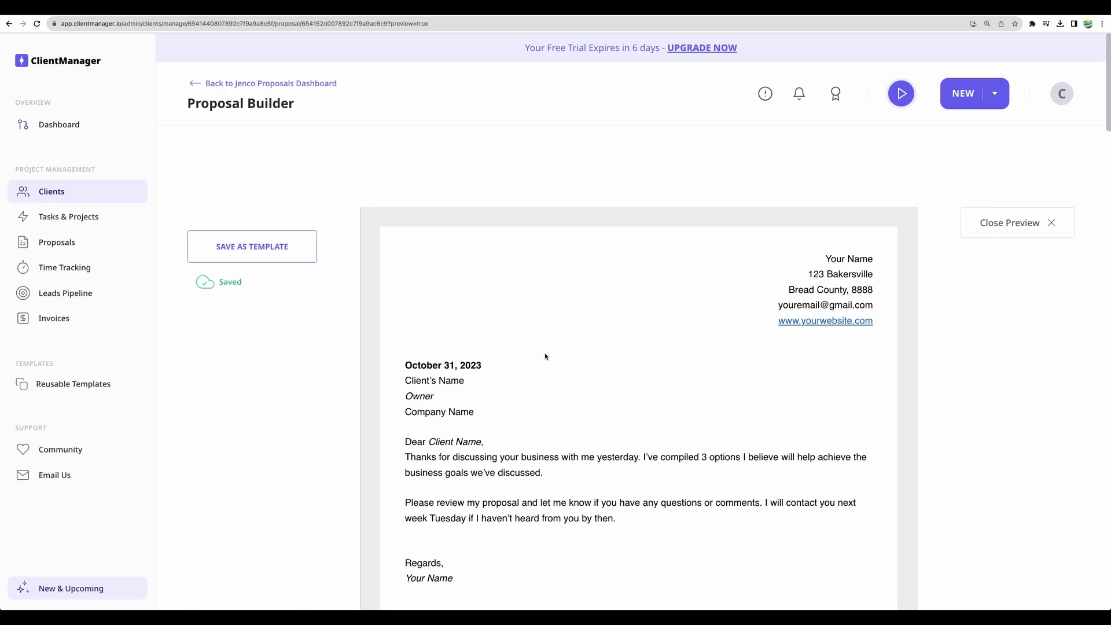
scroll(545, 357, "down", 20)
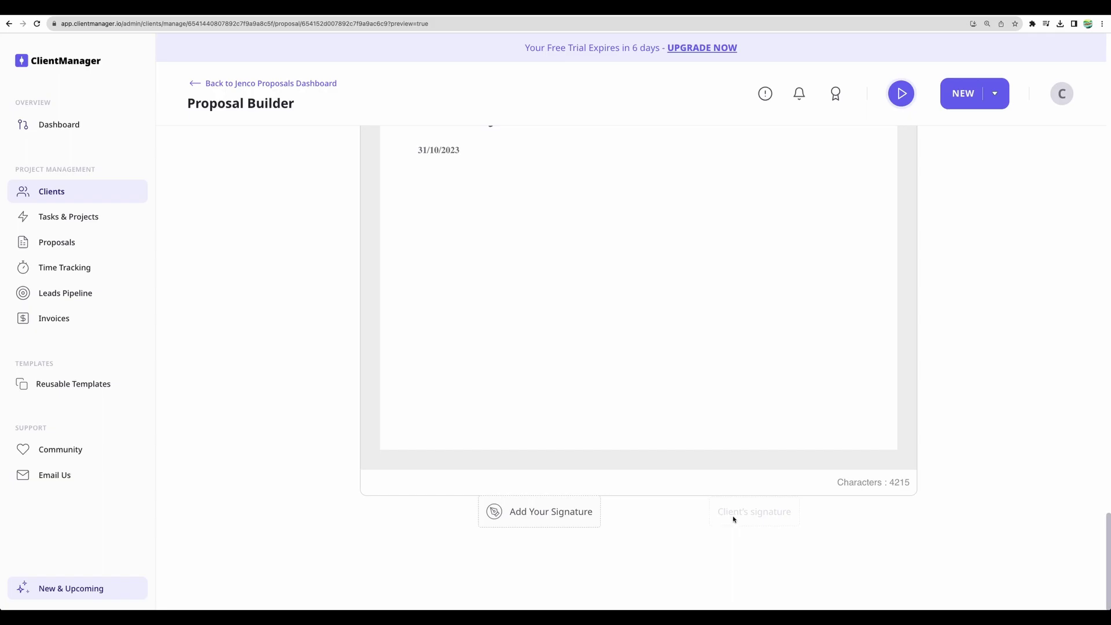
left_click_drag(718, 513, 793, 516)
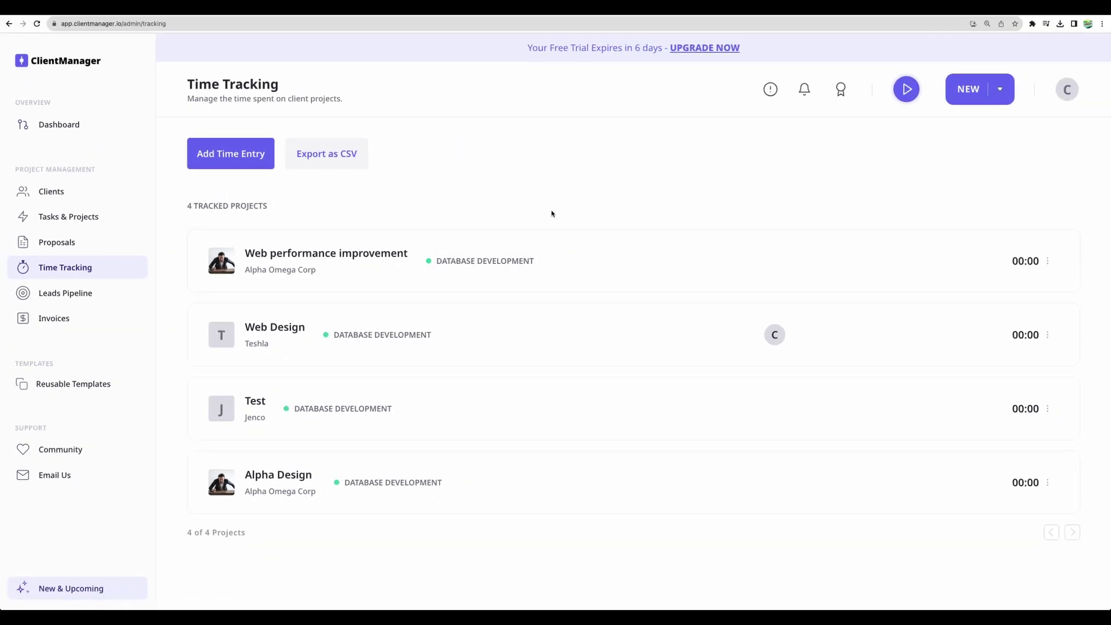
Add a Testing time entry to Web performance improvement: Oct 31, 2023, 00:03:00, $7.50
left_click(587, 264)
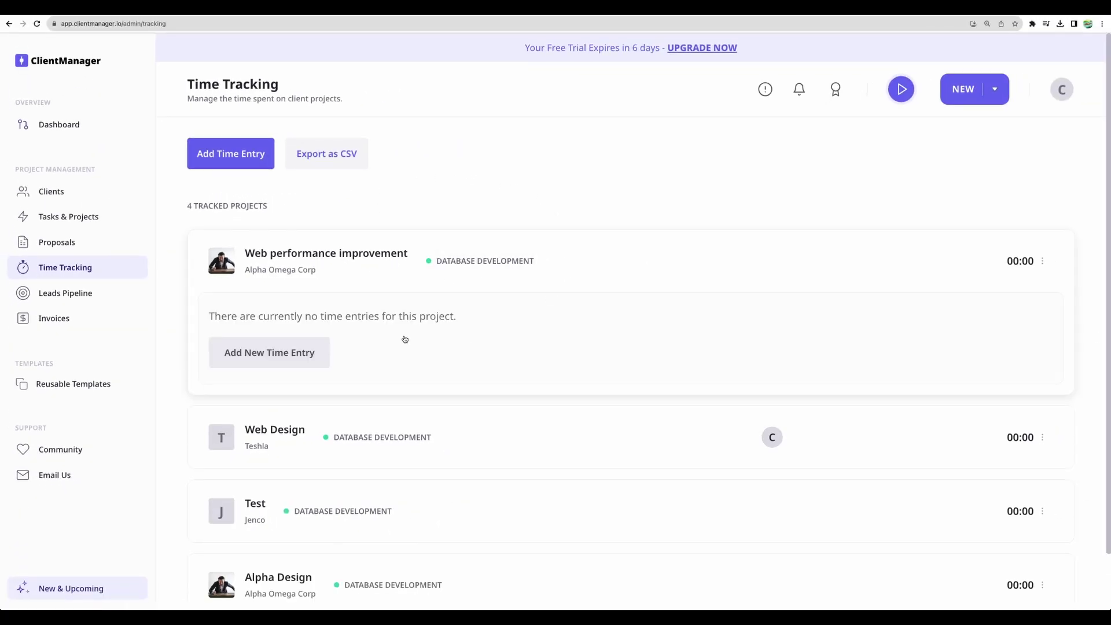
left_click(301, 353)
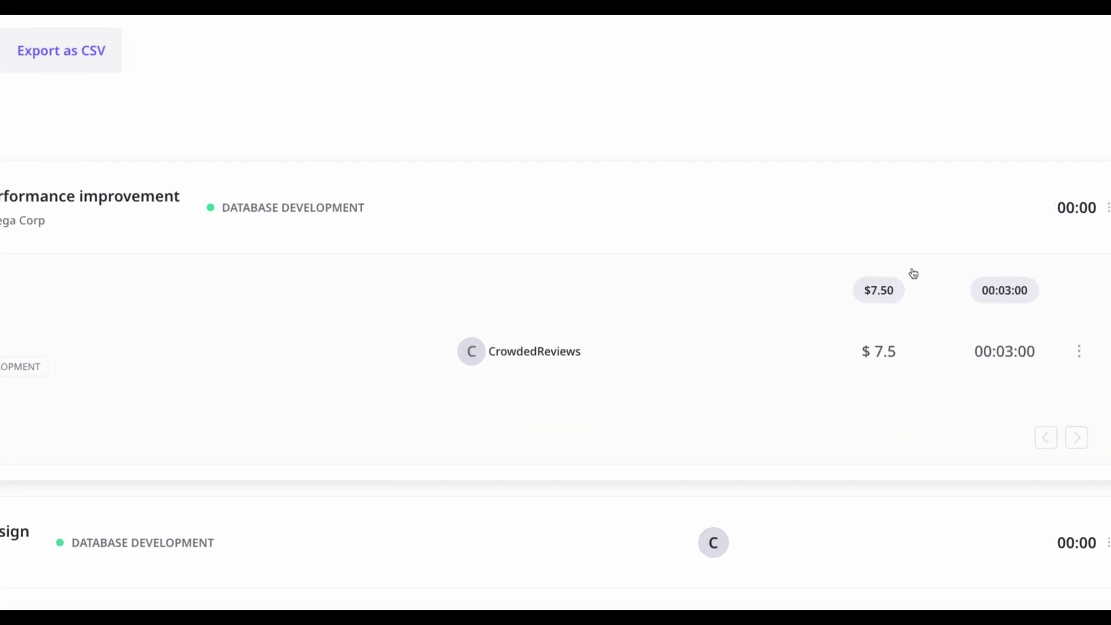
scroll(900, 317, "down", 1)
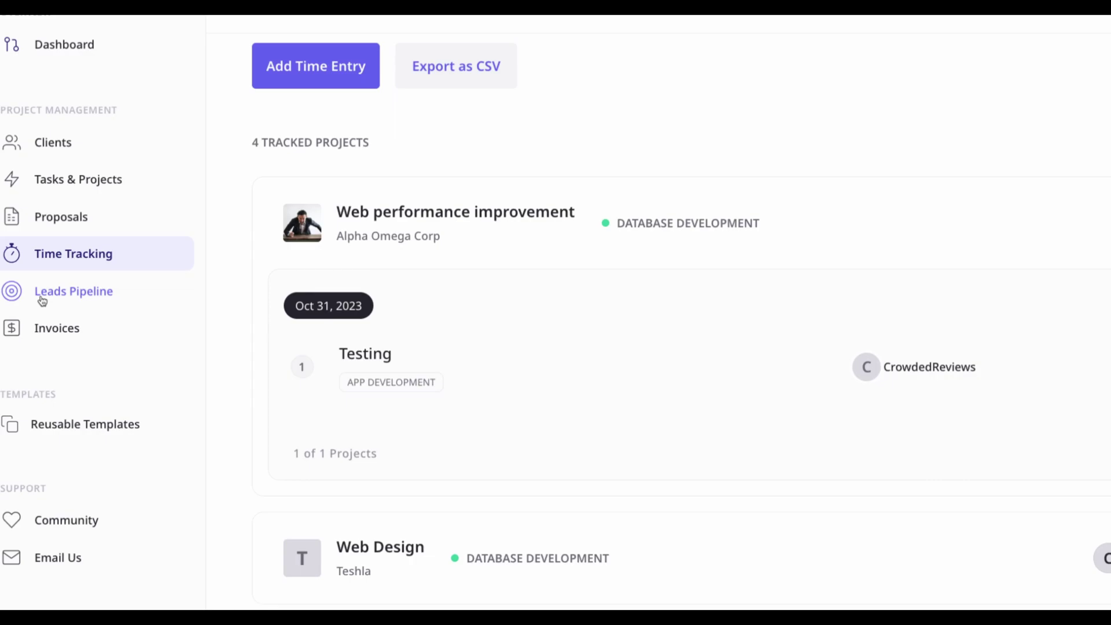
In the Leads Pipeline, move the lead from Prospects to In Discussion
left_click(46, 298)
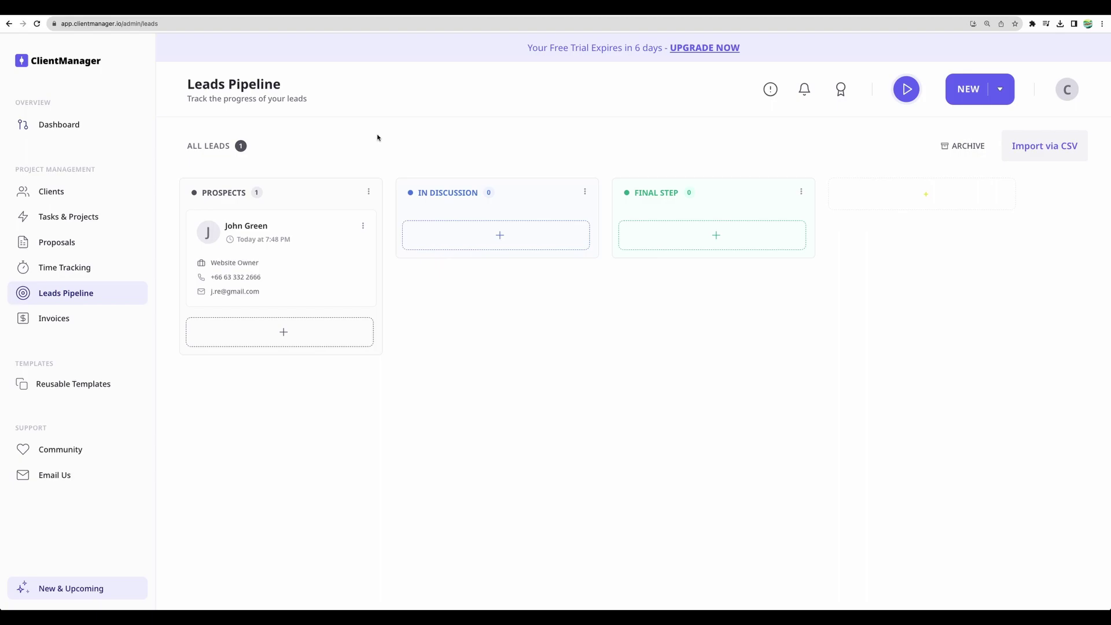
key("super+equal")
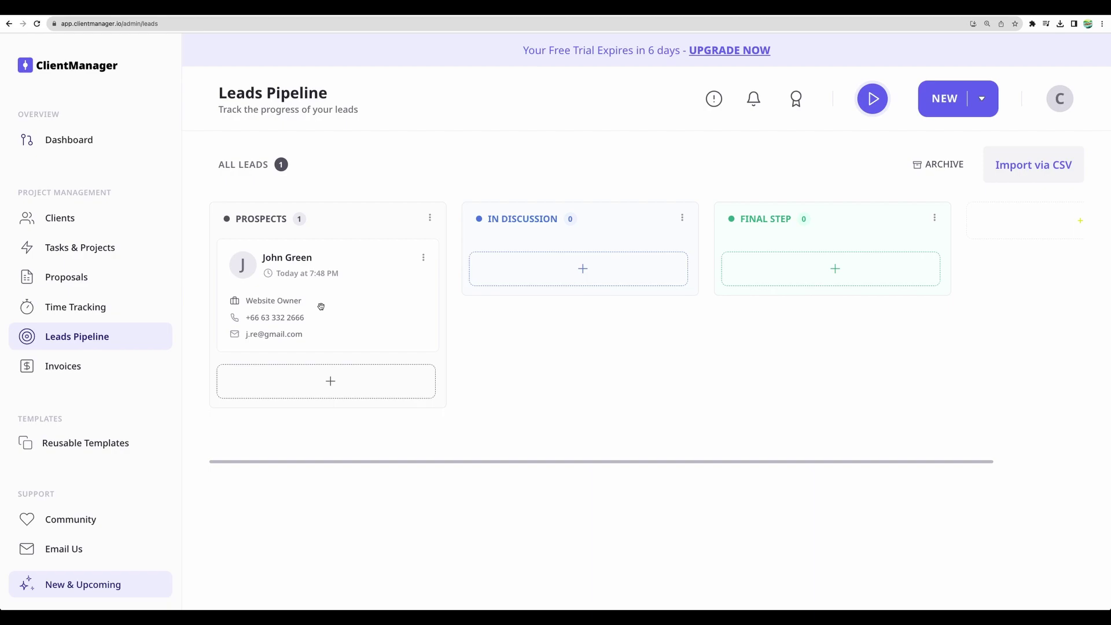
left_click_drag(315, 299, 563, 300)
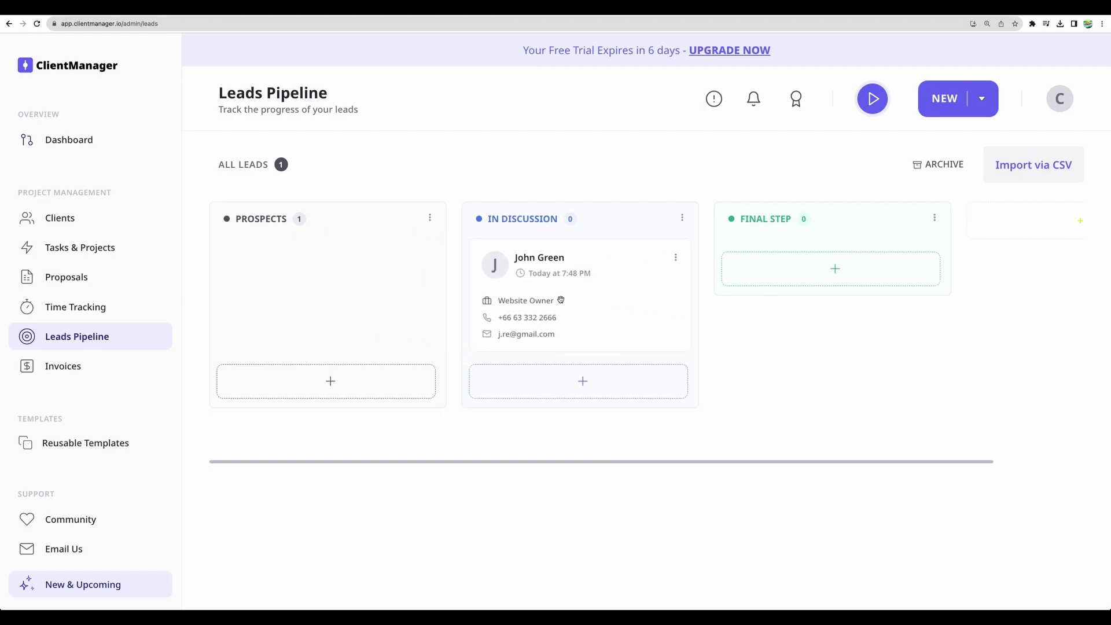
key("super+minus")
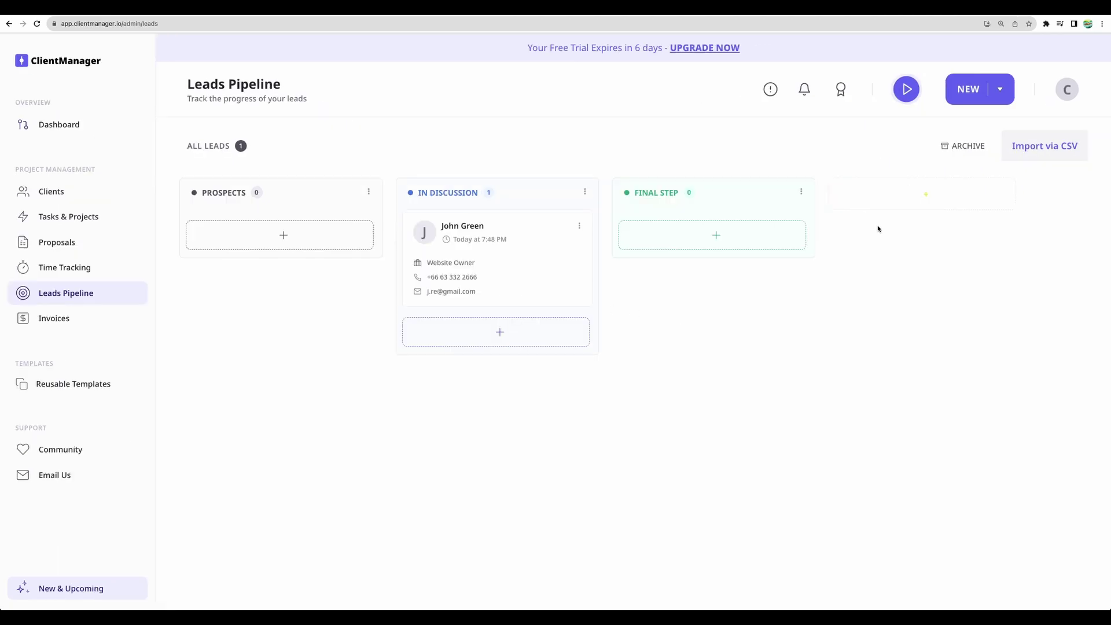
Add a Contract Signed pipeline column and move the lead into Final Step
left_click(905, 196)
type("Contract Signed")
key("Return")
left_click_drag(521, 263, 697, 253)
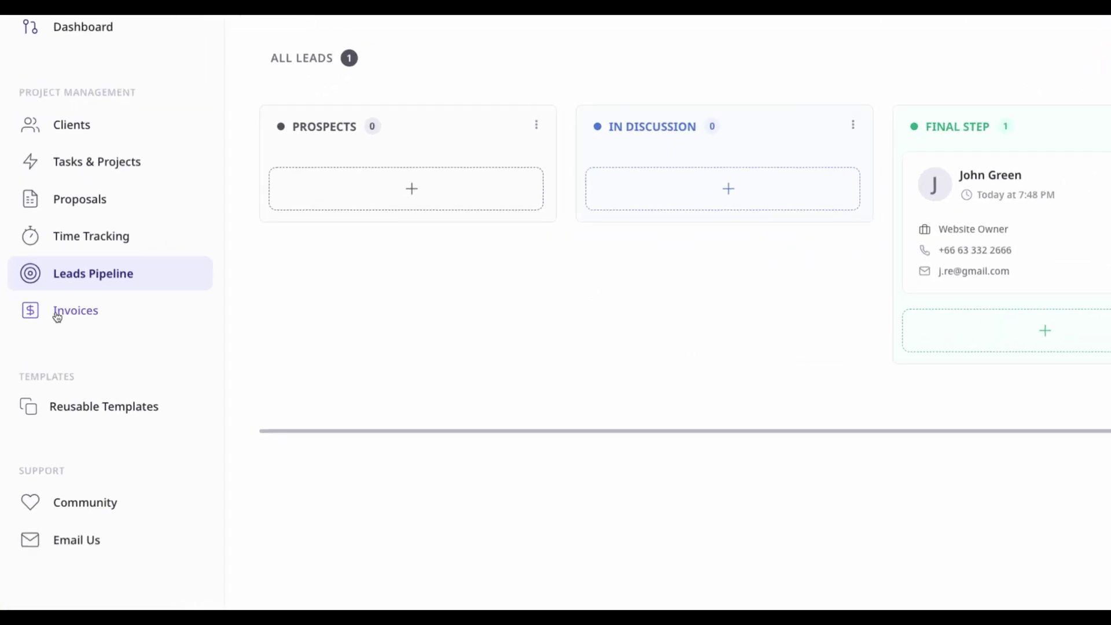
Start a new standard invoice for Acme Corporation, built from scratch rather than uploaded
left_click(58, 315)
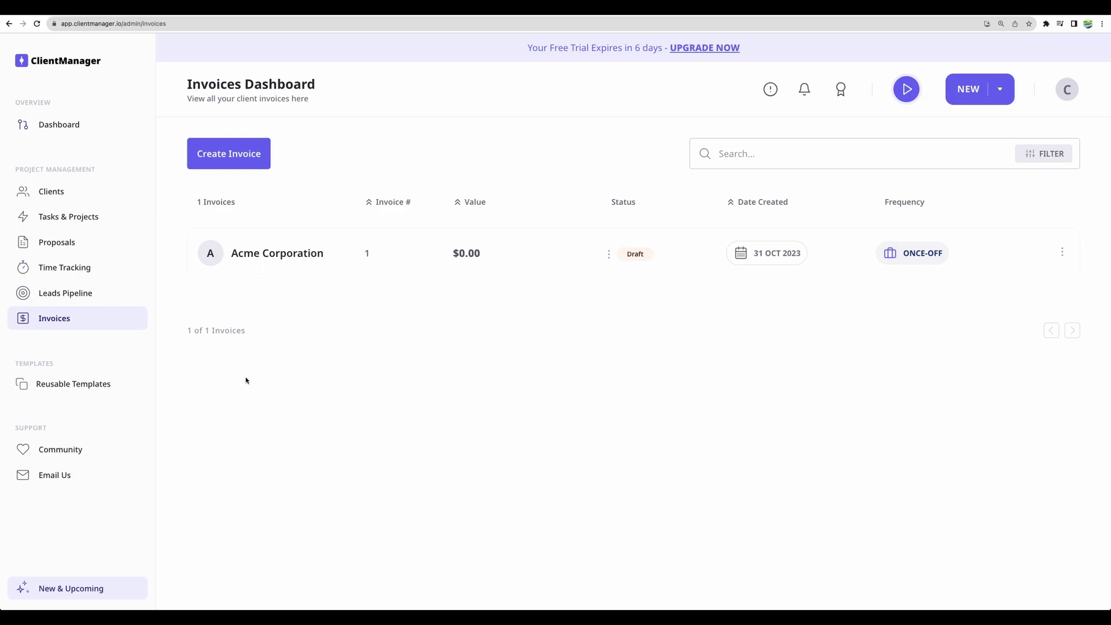
left_click(230, 151)
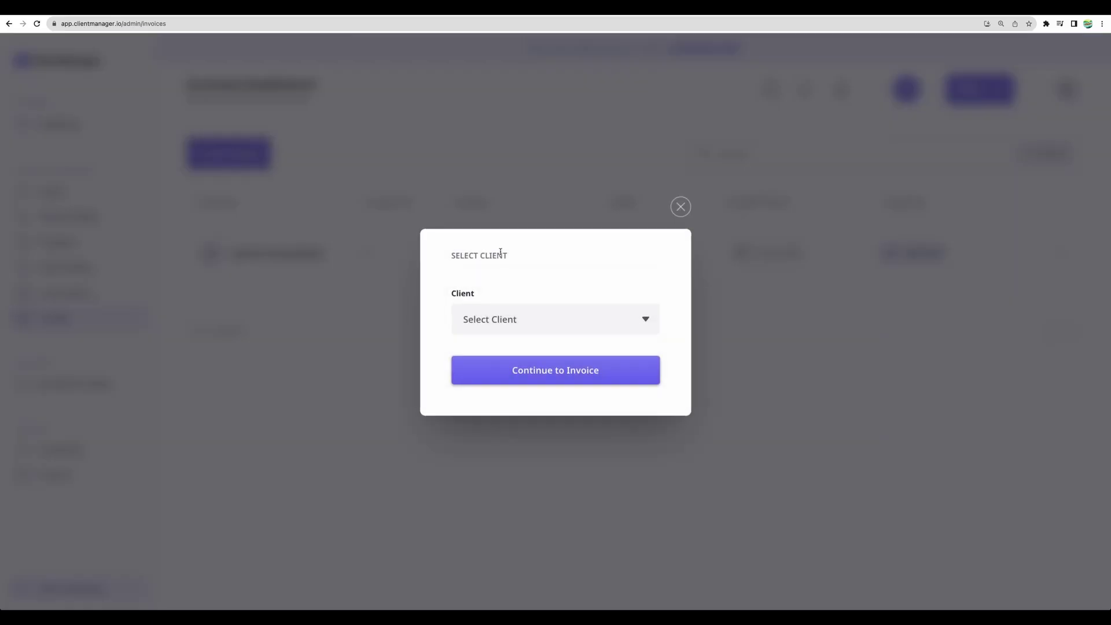
left_click(553, 319)
left_click(547, 362)
left_click(564, 372)
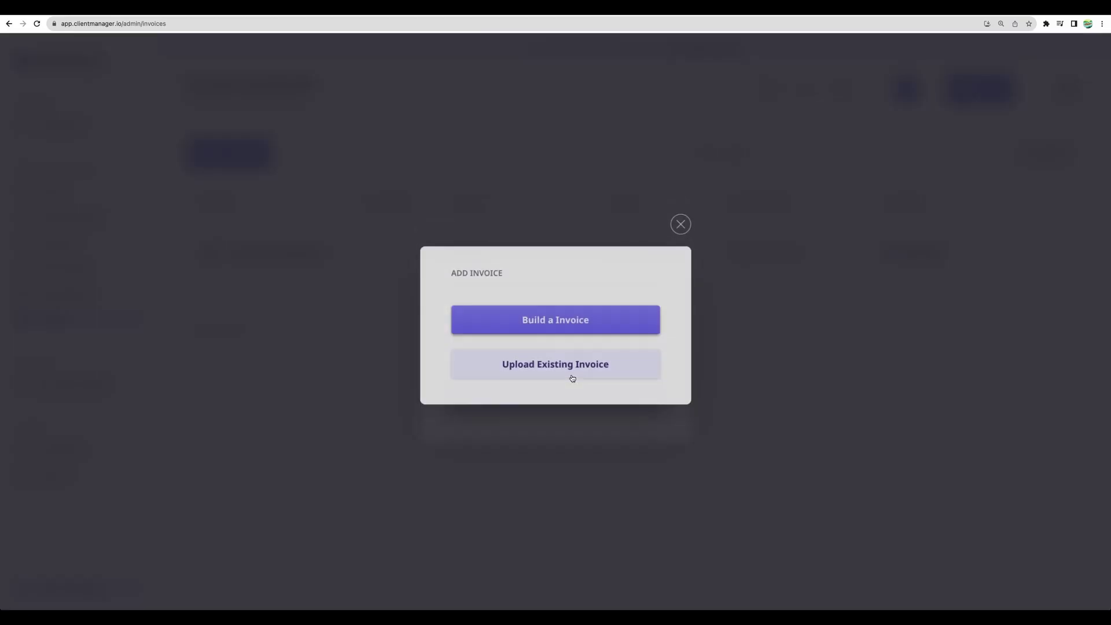
left_click(544, 322)
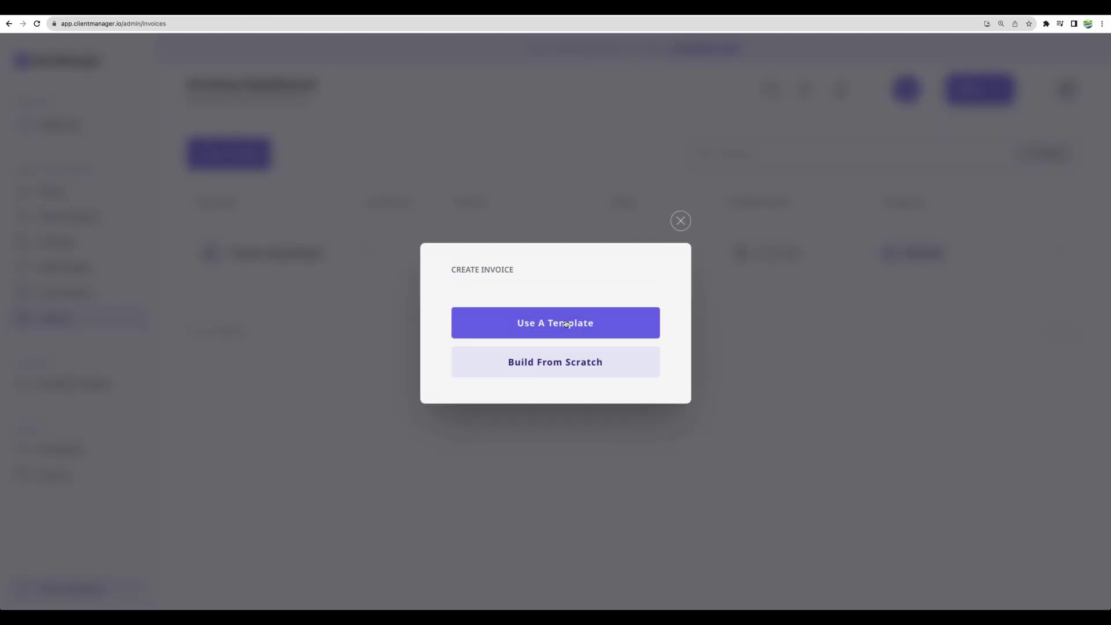
left_click(546, 374)
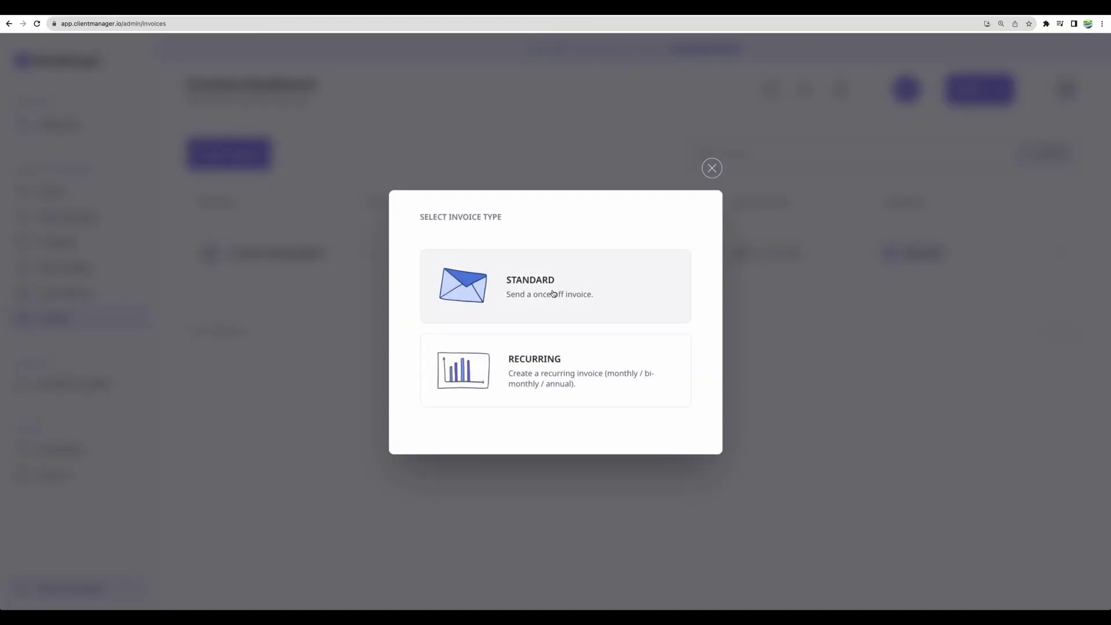
left_click(550, 289)
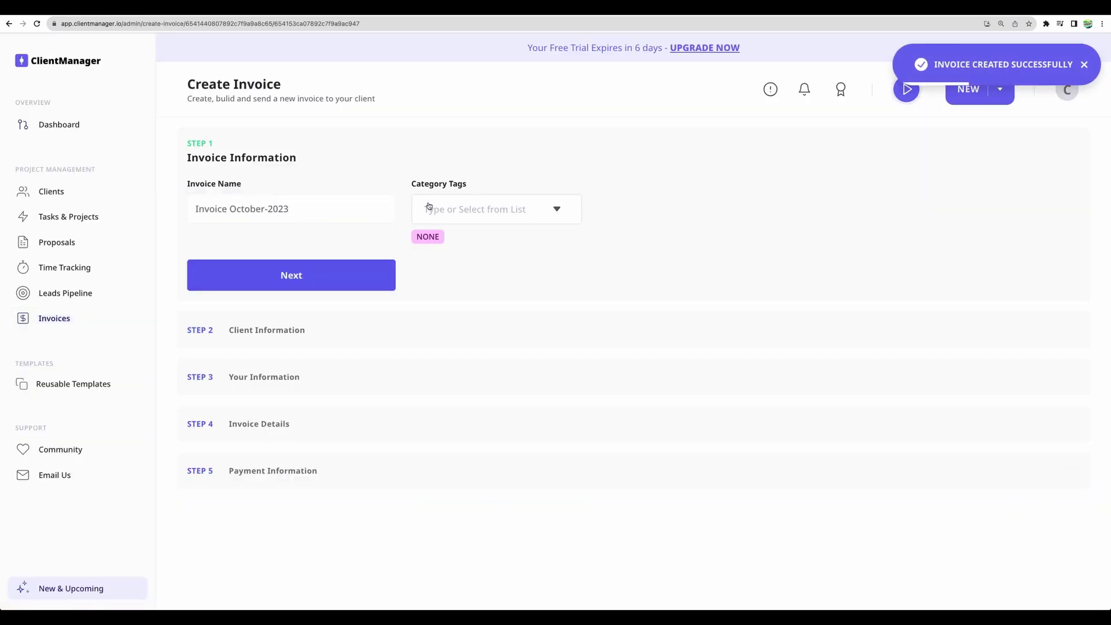
Tag the invoice APP DEVELOPMENT, enter company name 'Acme', and advance to payment information
left_click(426, 209)
left_click(446, 286)
left_click(340, 287)
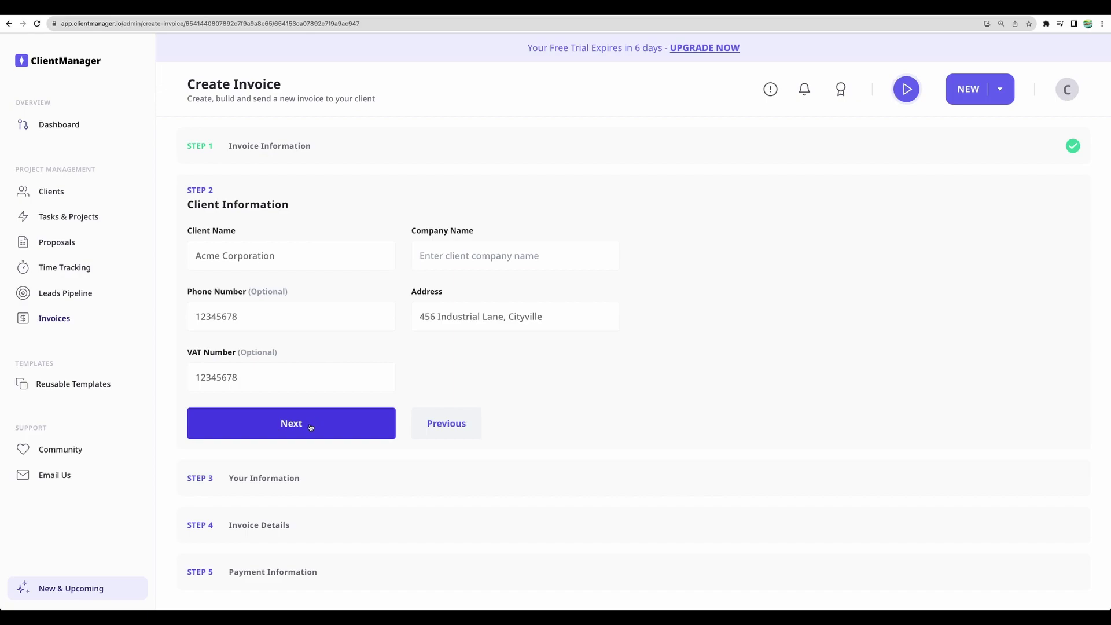
left_click(310, 427)
type("Acme")
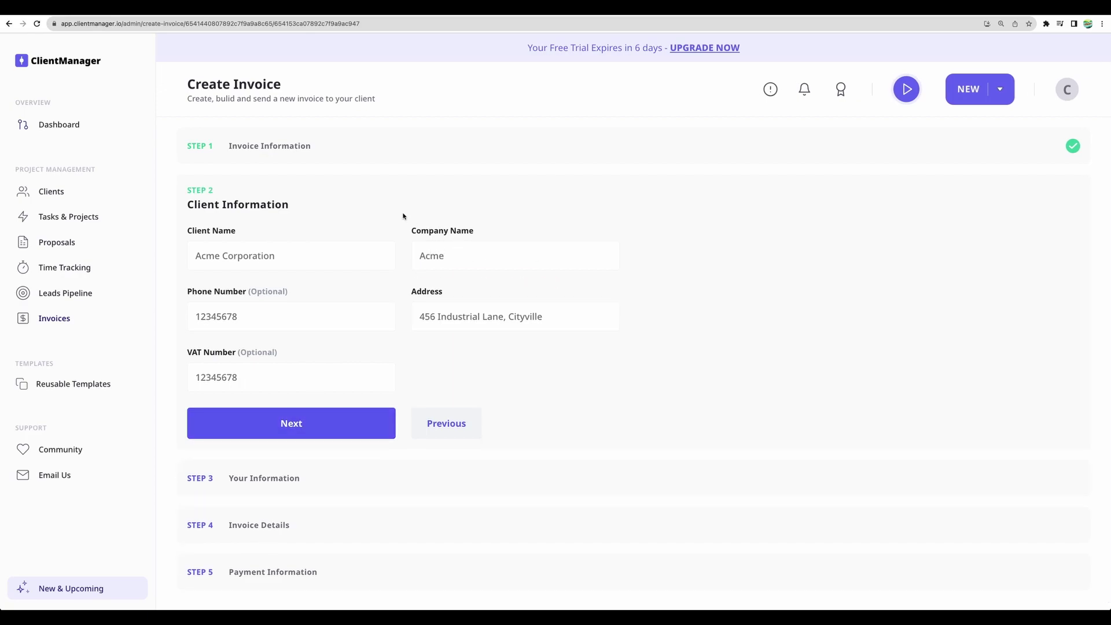
left_click(334, 430)
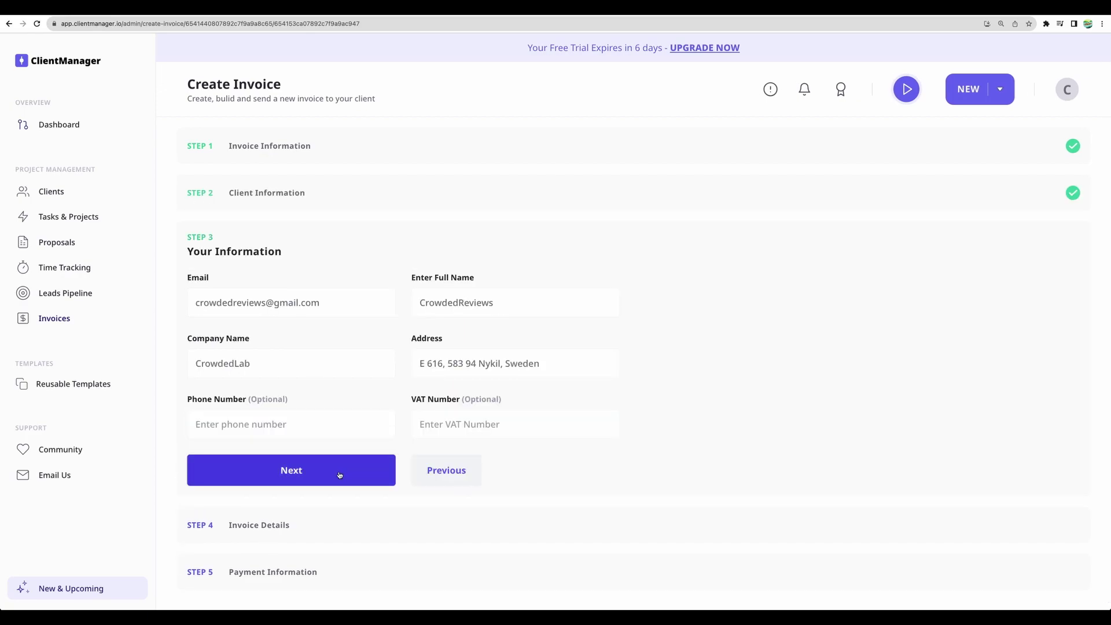
left_click(340, 471)
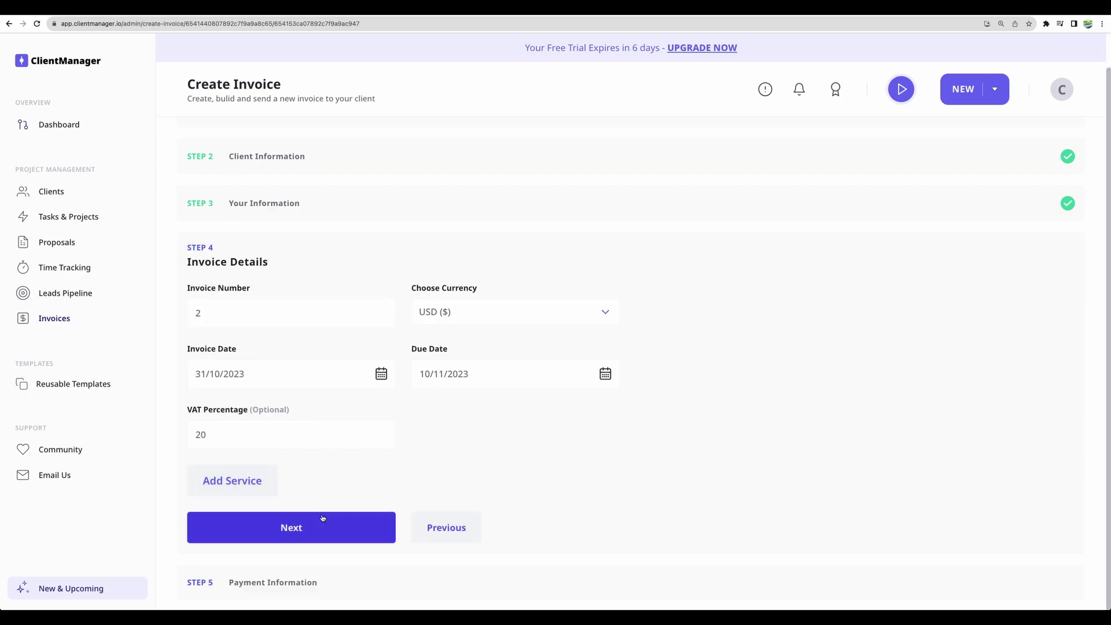
left_click(320, 517)
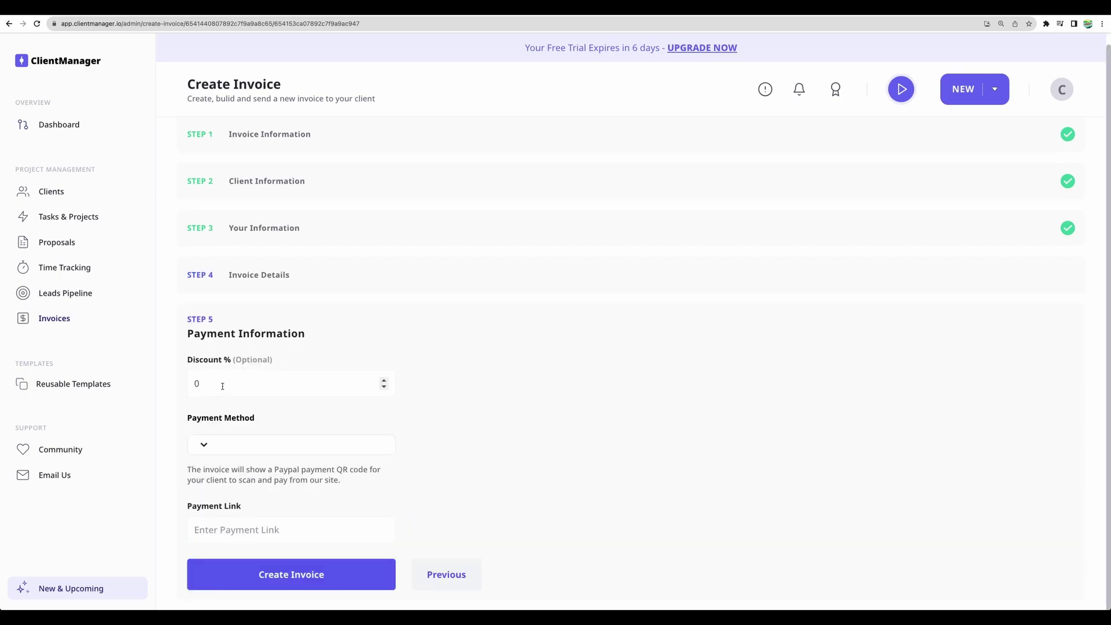
Set a 5% discount and Stripe payment, create the invoice, and go to Reusable Templates
left_click(384, 381)
left_click(384, 380)
left_click(383, 380)
left_click(383, 380)
left_click(384, 380)
left_click(213, 451)
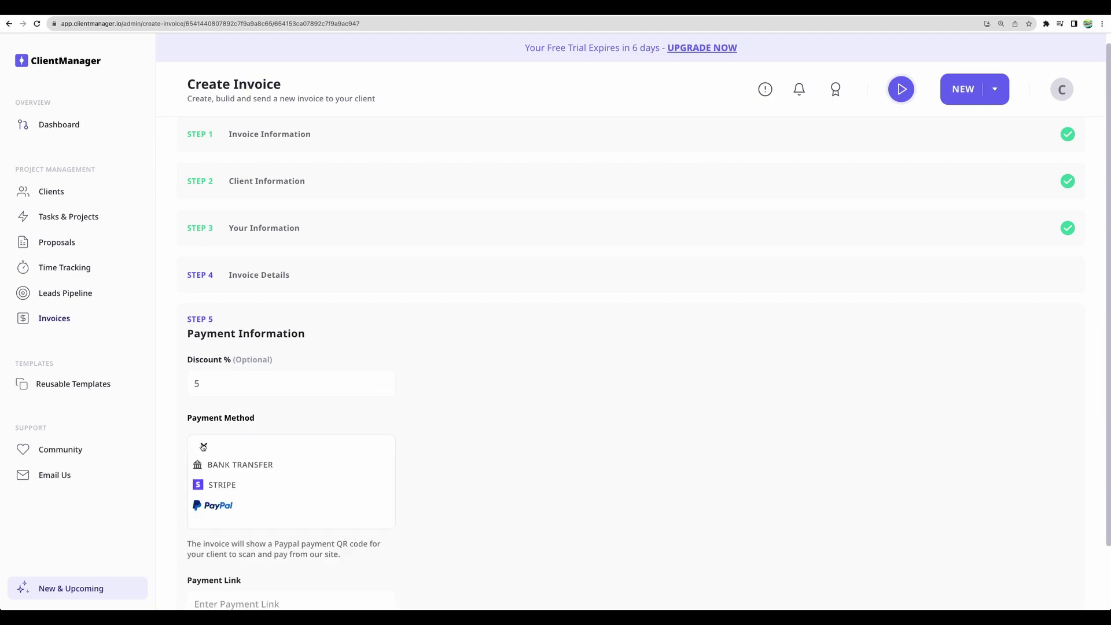
left_click(227, 466)
scroll(255, 474, "down", 1)
scroll(249, 486, "down", 1)
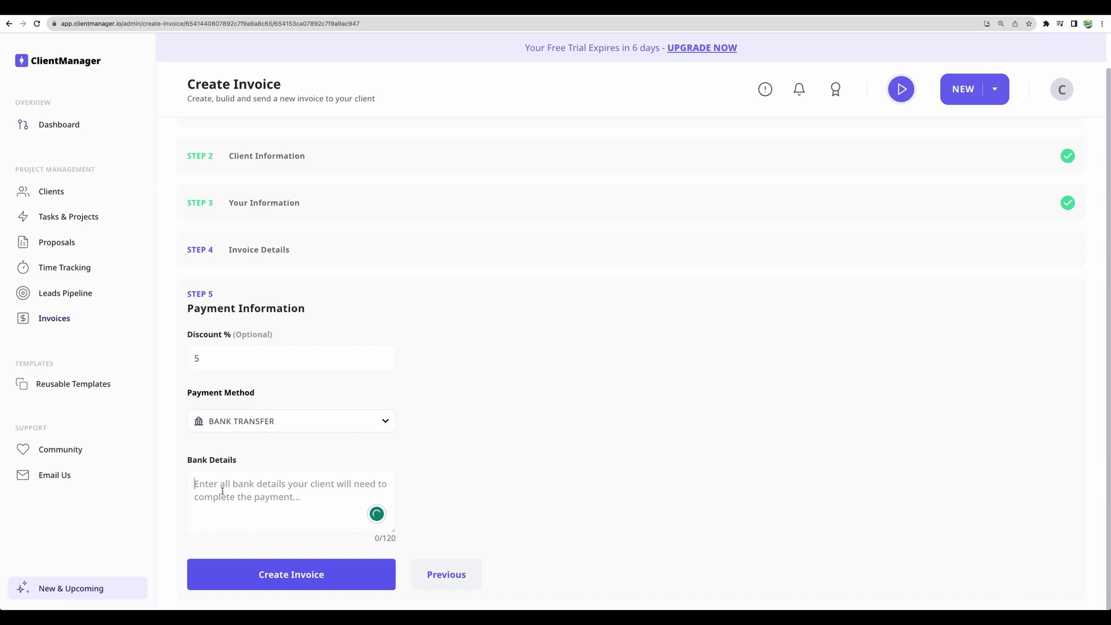
left_click(244, 424)
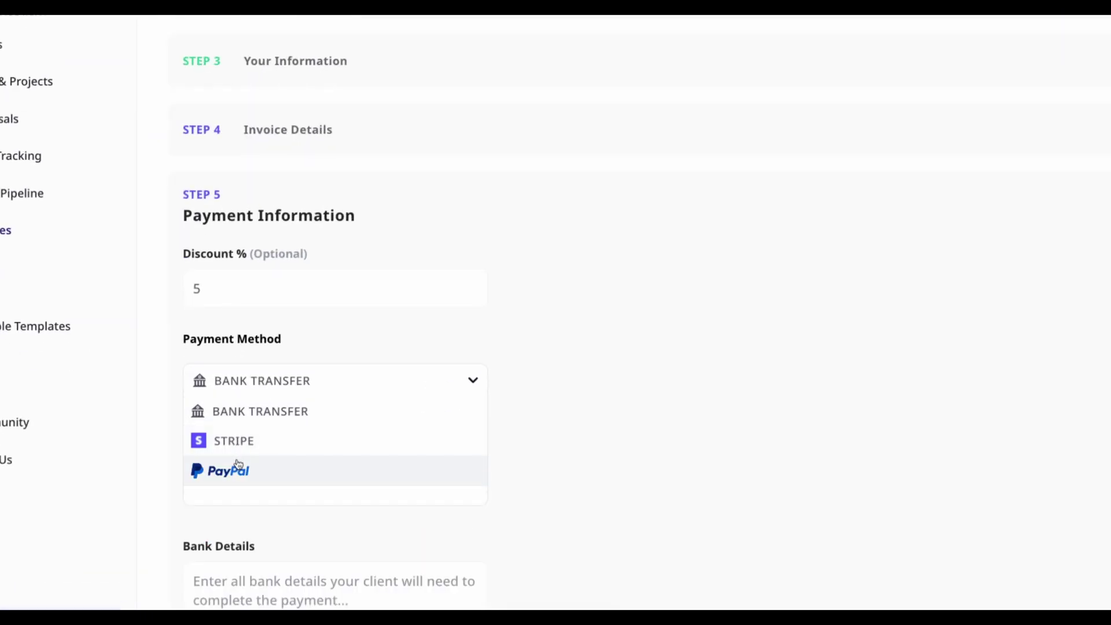
left_click(238, 442)
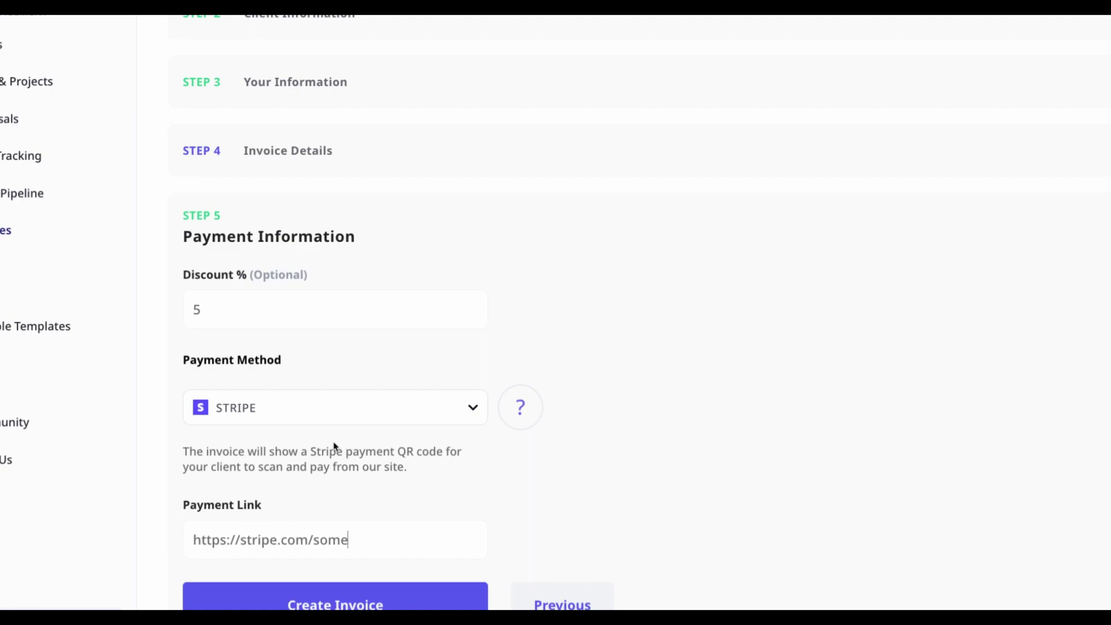
left_click(335, 602)
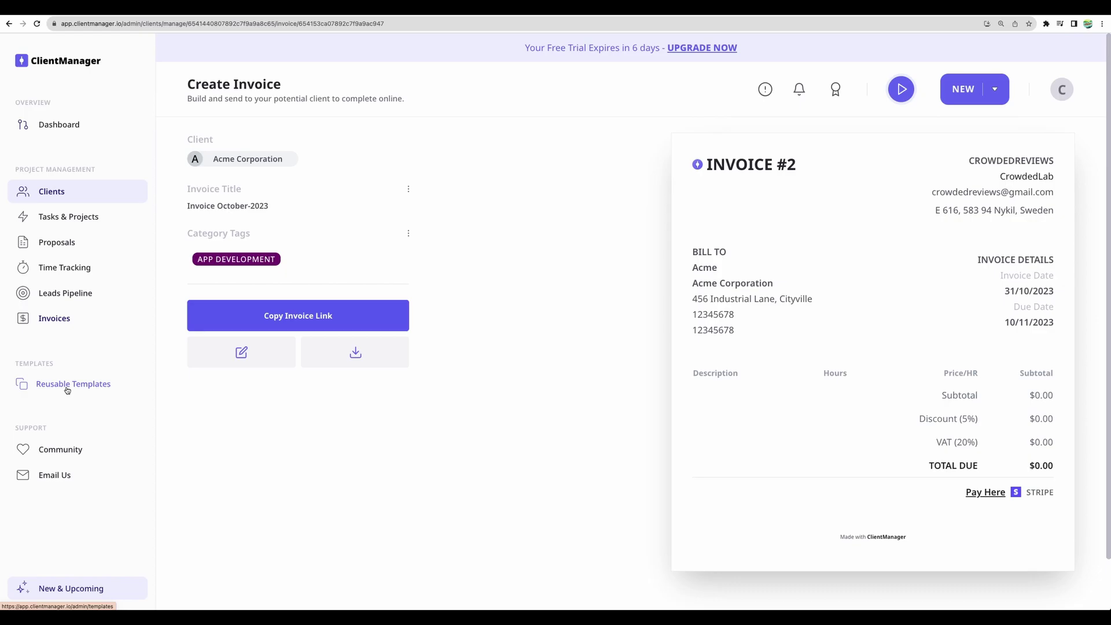
left_click(51, 389)
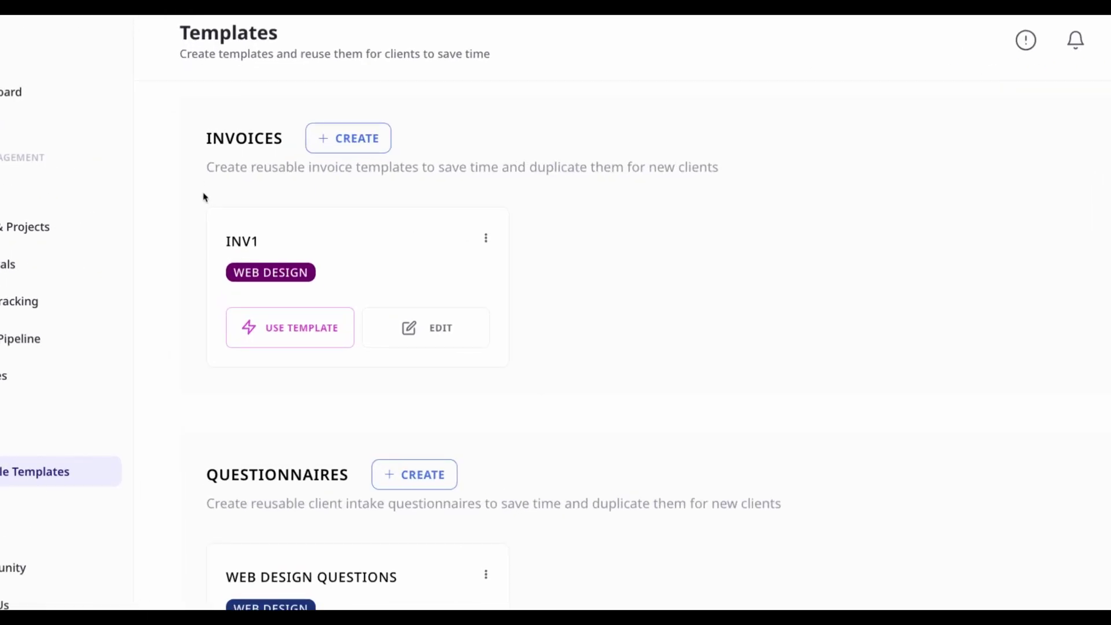
Review the Web Design Questions questionnaire template, then return and show the Clients list
scroll(357, 349, "down", 3)
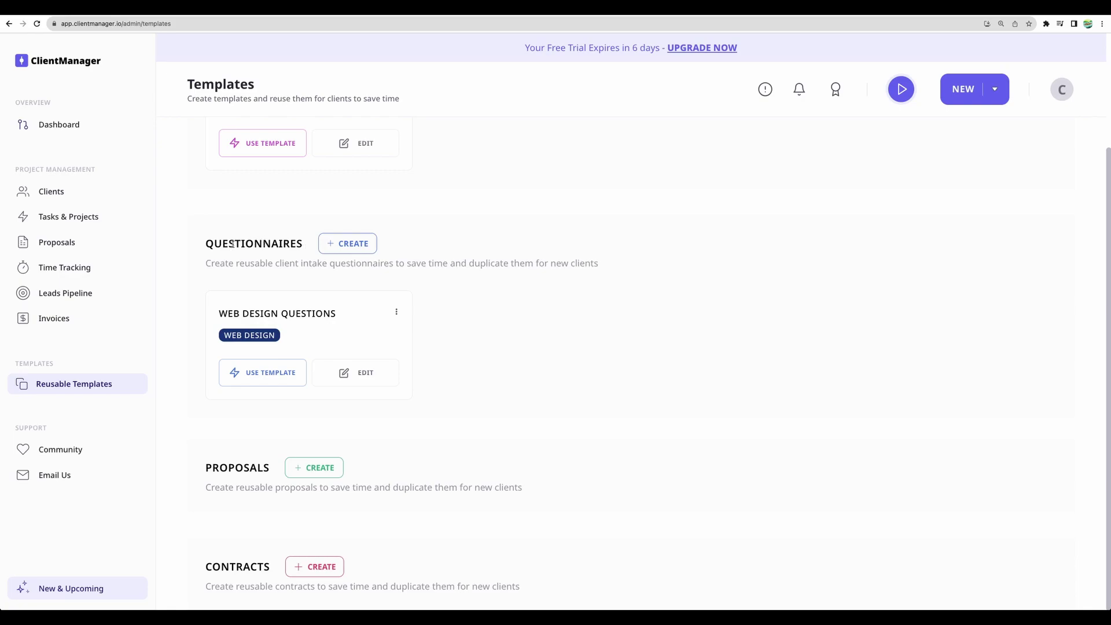
left_click(355, 378)
scroll(356, 374, "down", 5)
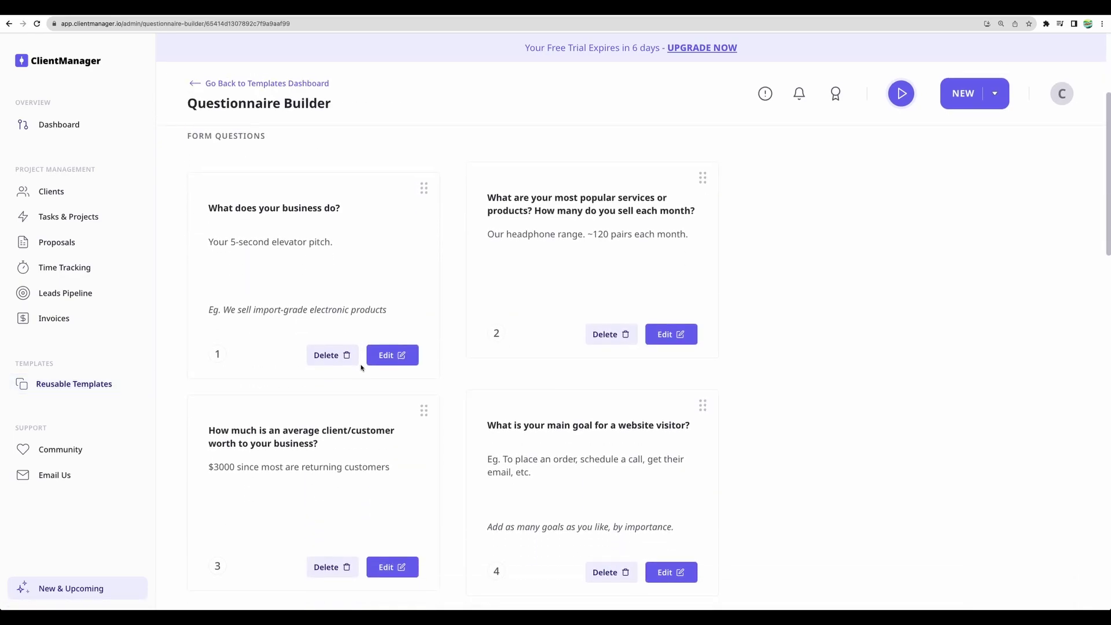
scroll(361, 367, "down", 2)
scroll(361, 367, "up", 7)
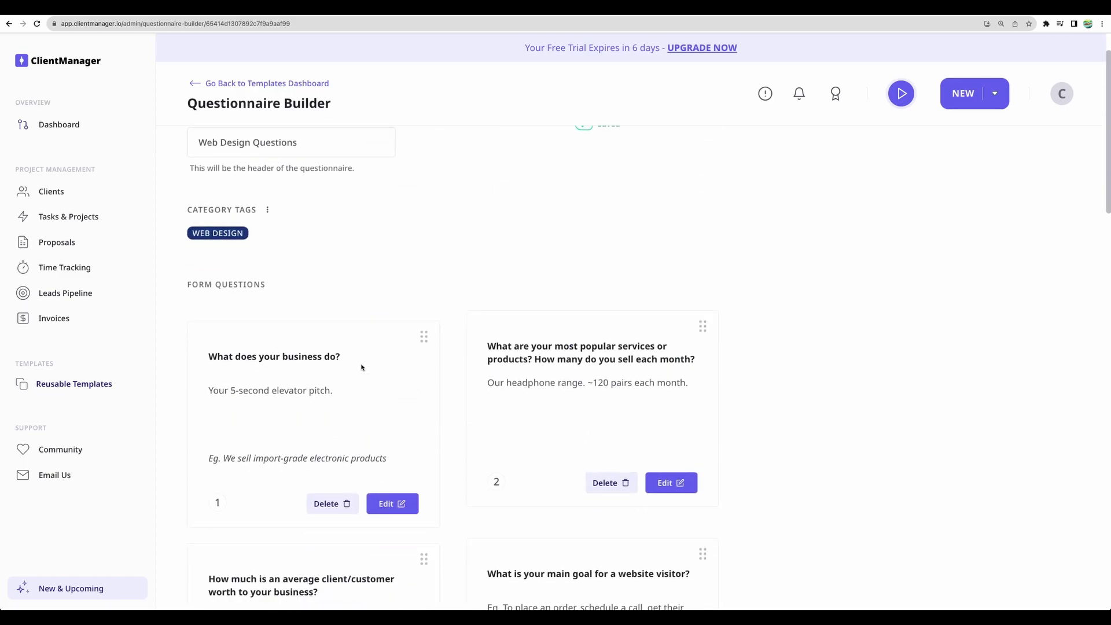
left_click_drag(225, 355, 348, 389)
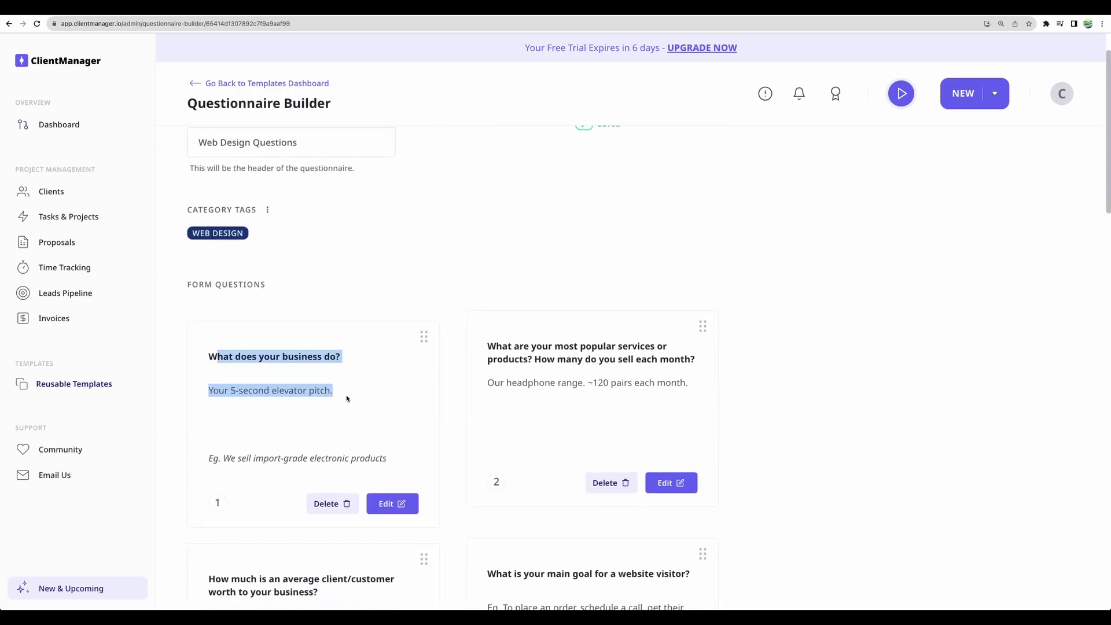
scroll(432, 373, "down", 6)
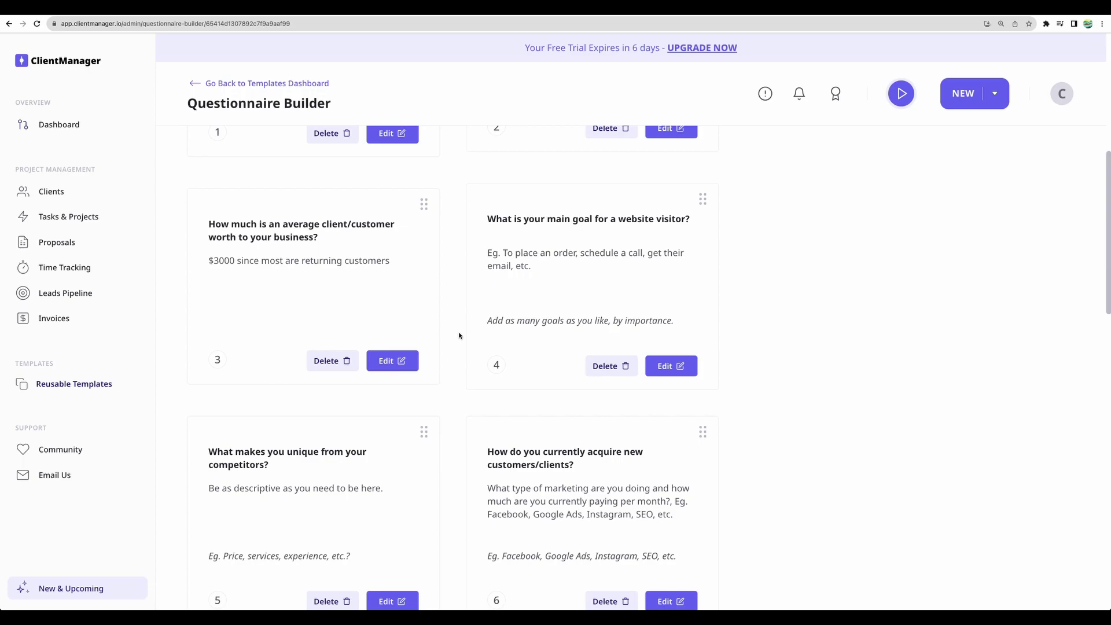
scroll(459, 333, "up", 7)
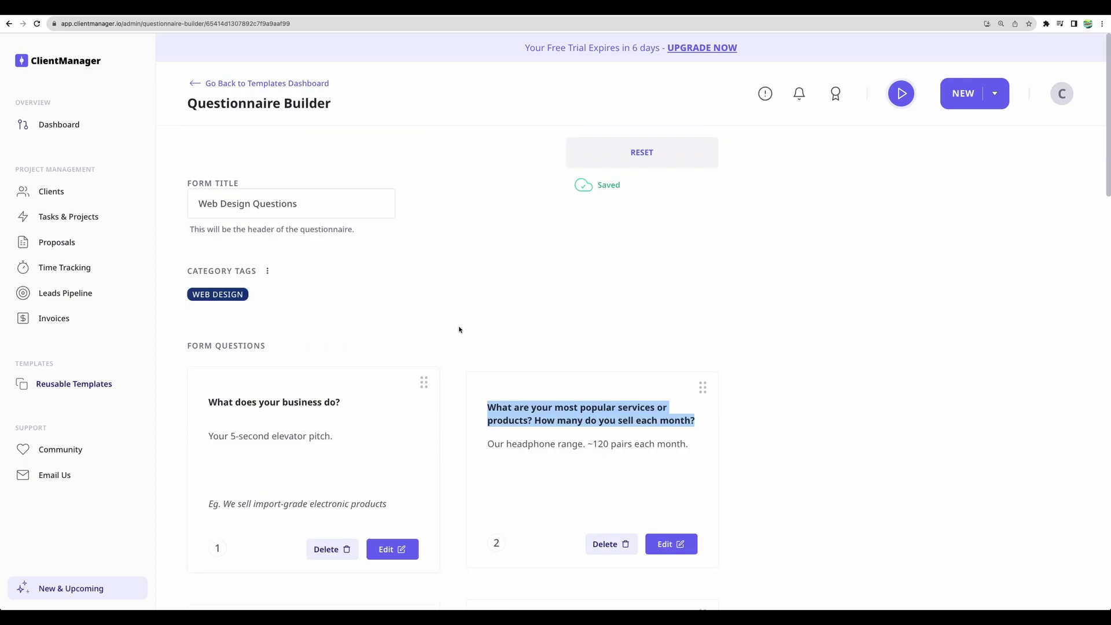
left_click(194, 83)
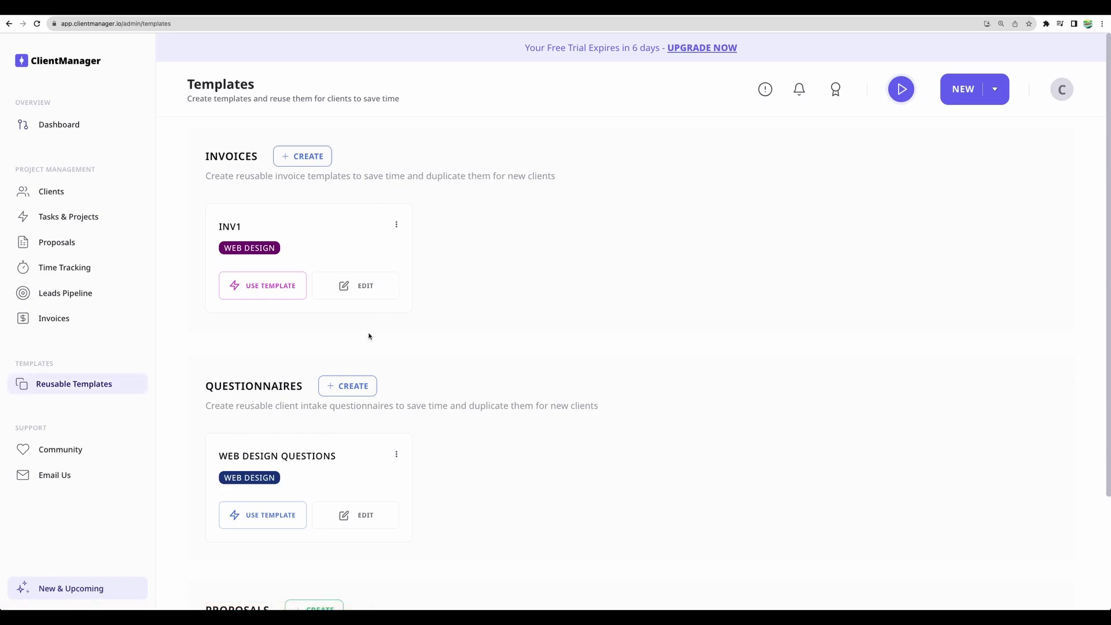
left_click(80, 192)
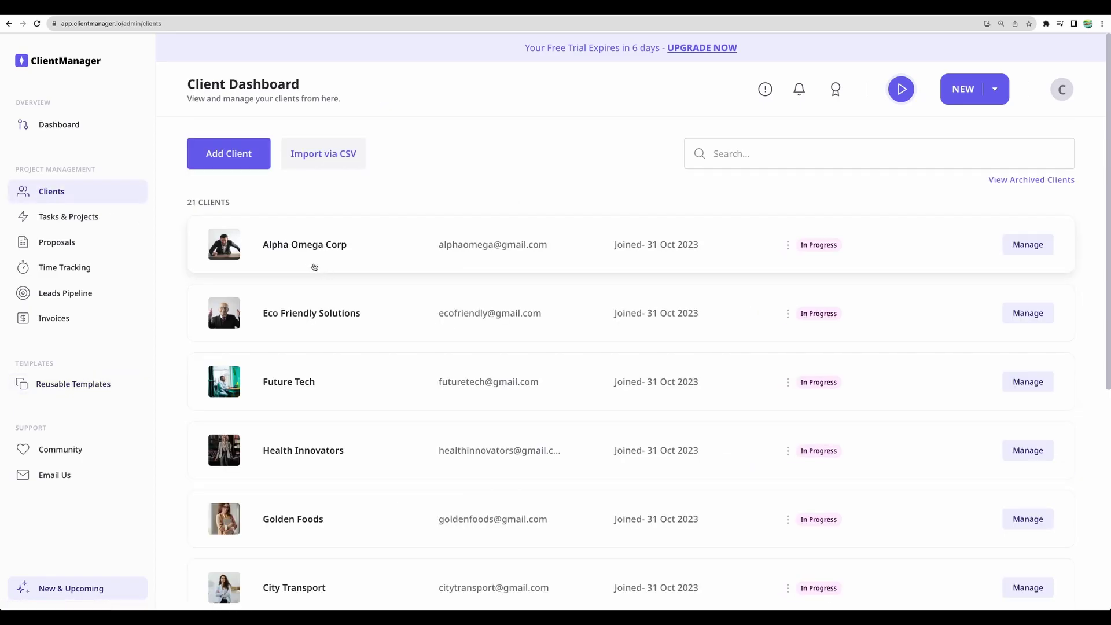
Create a Web Design Questions questionnaire for Alpha Omega Corp and preview it
left_click(304, 247)
scroll(354, 341, "down", 10)
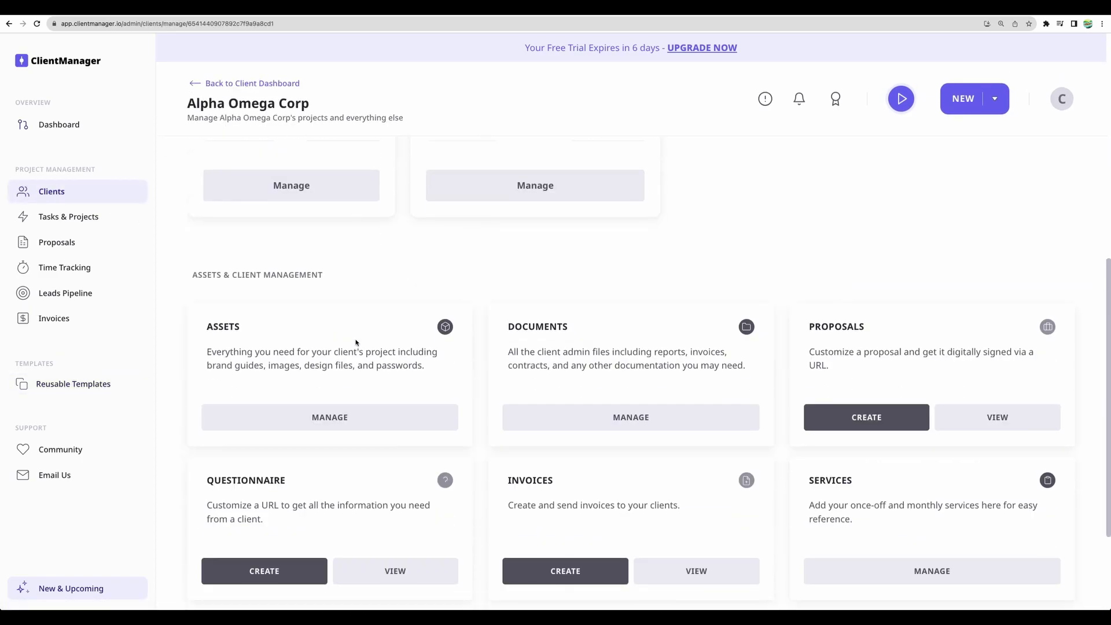
left_click(285, 420)
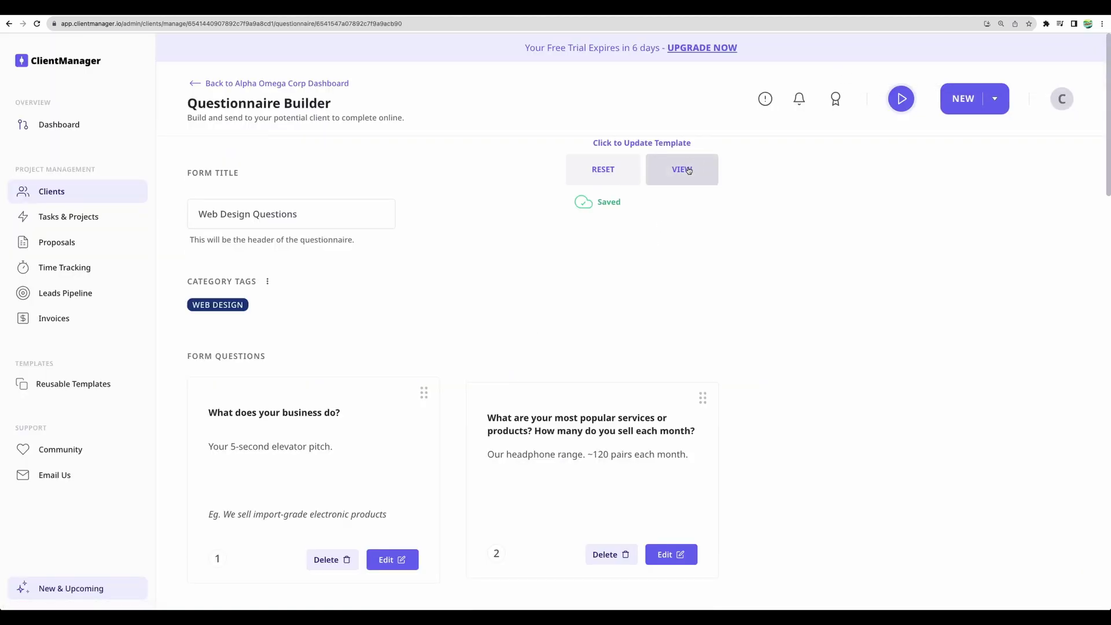
left_click(681, 169)
left_click(487, 324)
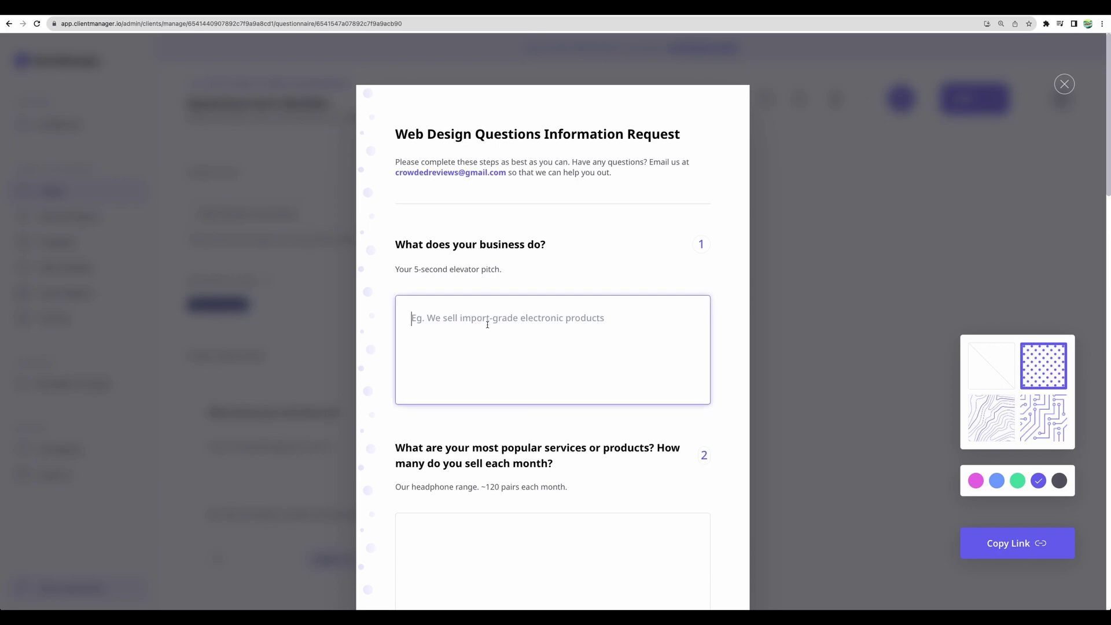
Copy the questionnaire's share link and check the form it opens
left_click(1018, 543)
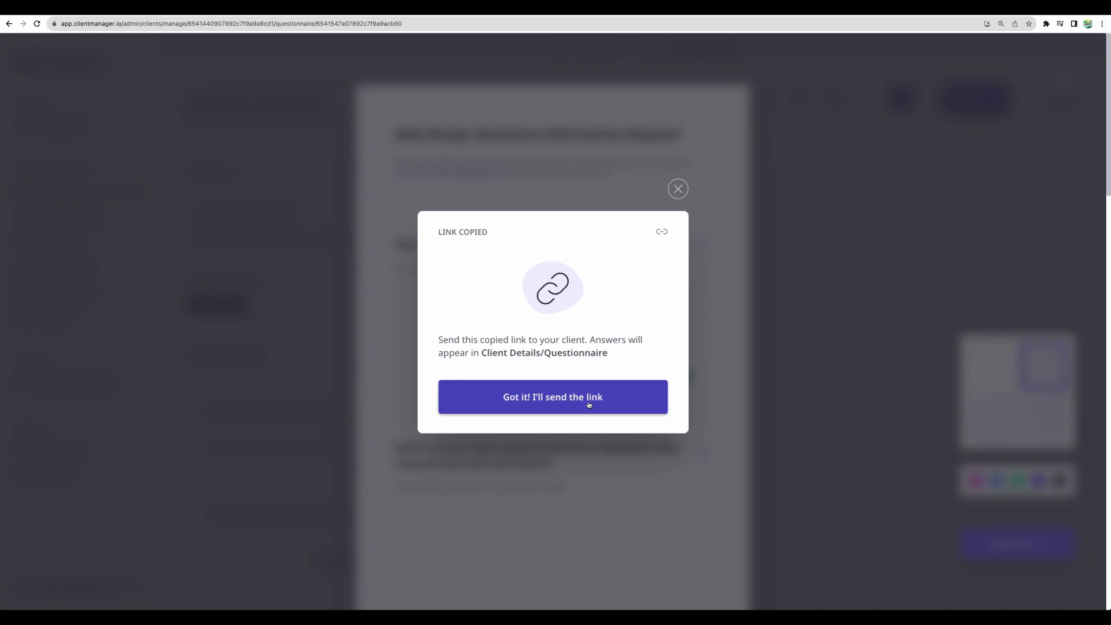
left_click(582, 397)
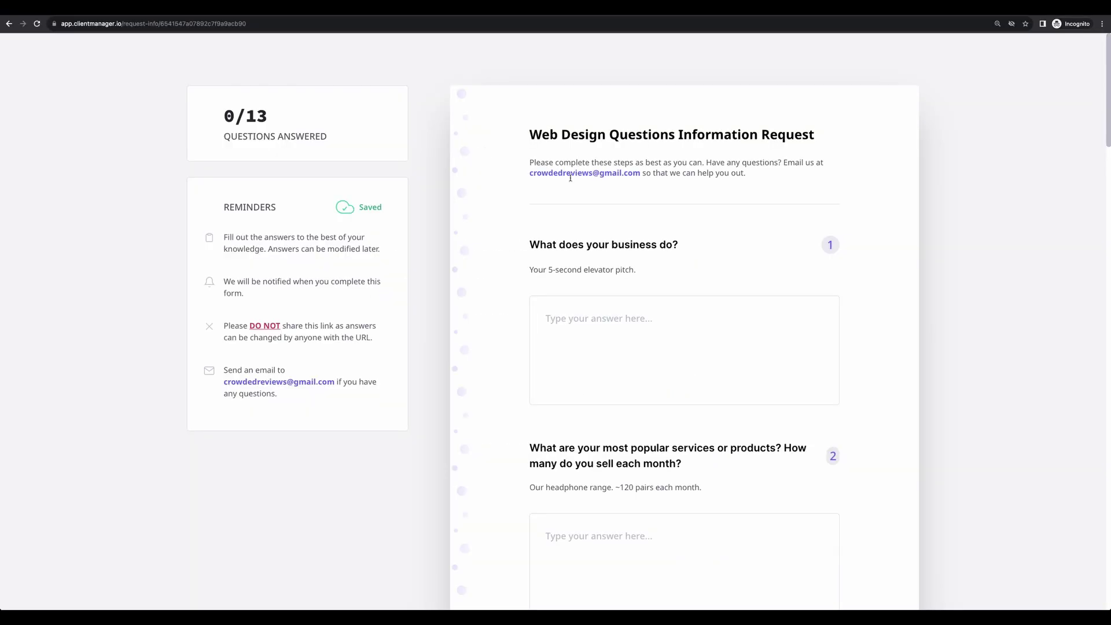
left_click(609, 317)
scroll(609, 317, "down", 20)
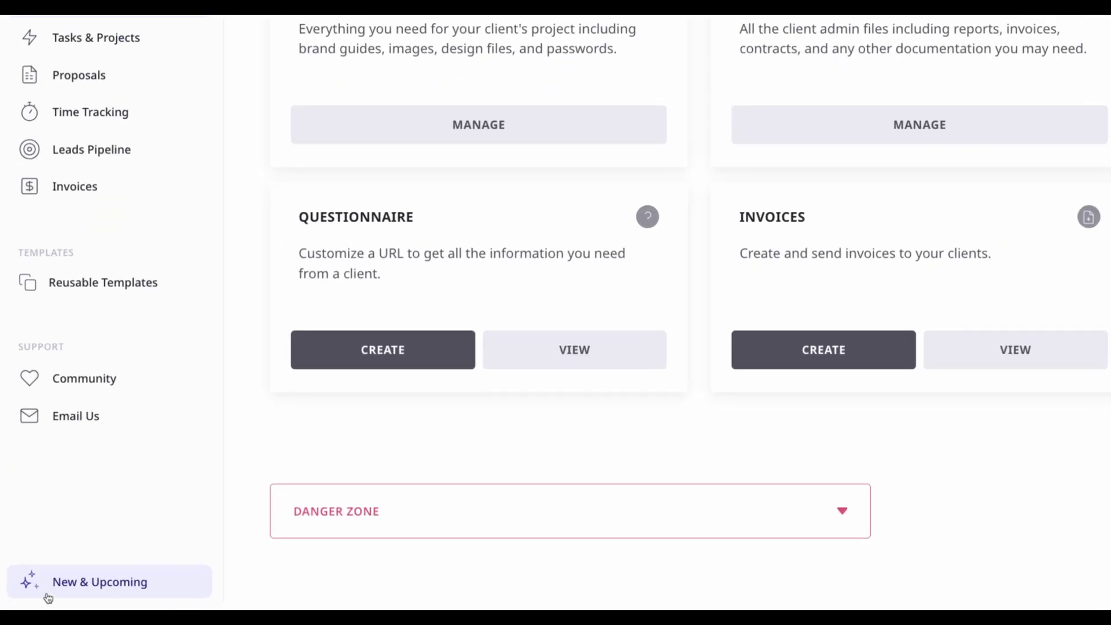
Show the UPCOMING features list and highlight Files In Folders (Nov)
left_click(90, 587)
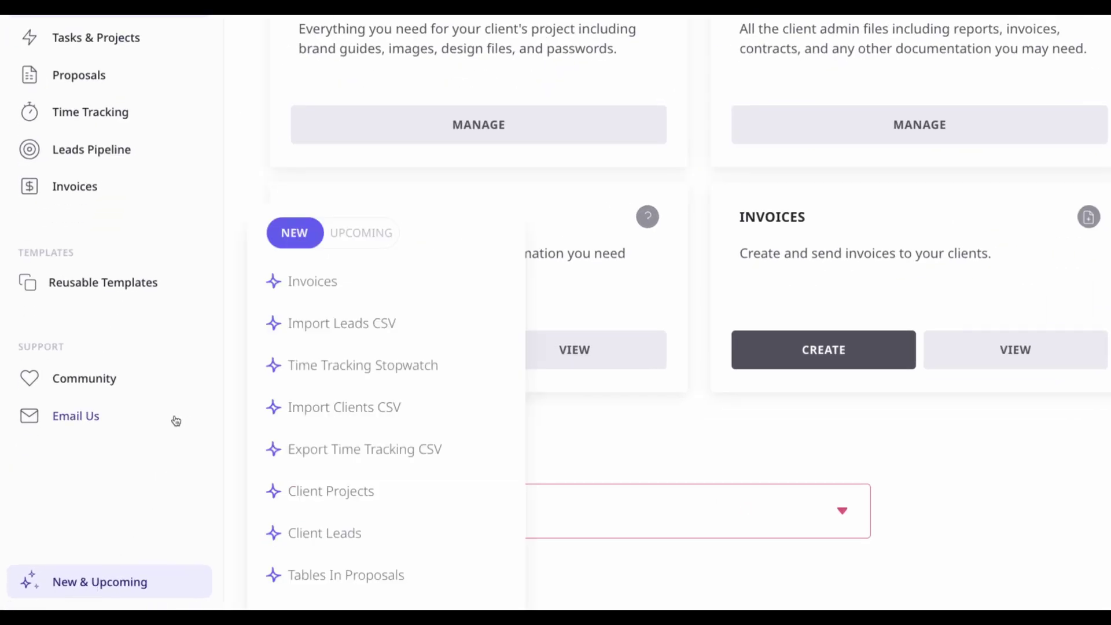
left_click(359, 242)
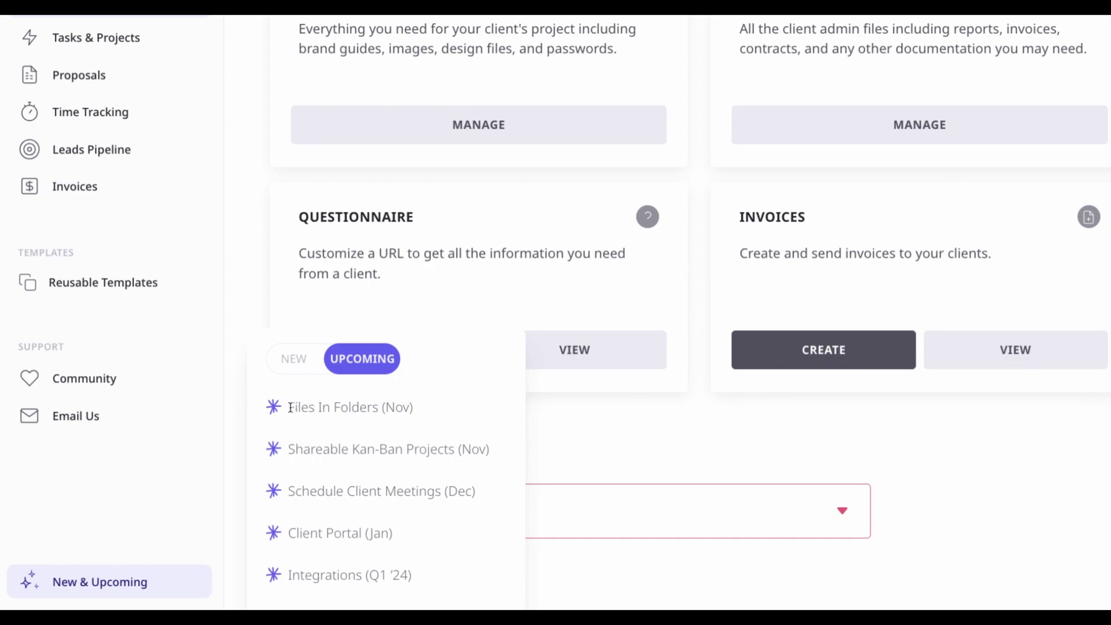
left_click_drag(289, 407, 365, 407)
mouse_move(289, 449)
left_mouse_down()
mouse_move(494, 450)
mouse_move(291, 451)
left_mouse_up()
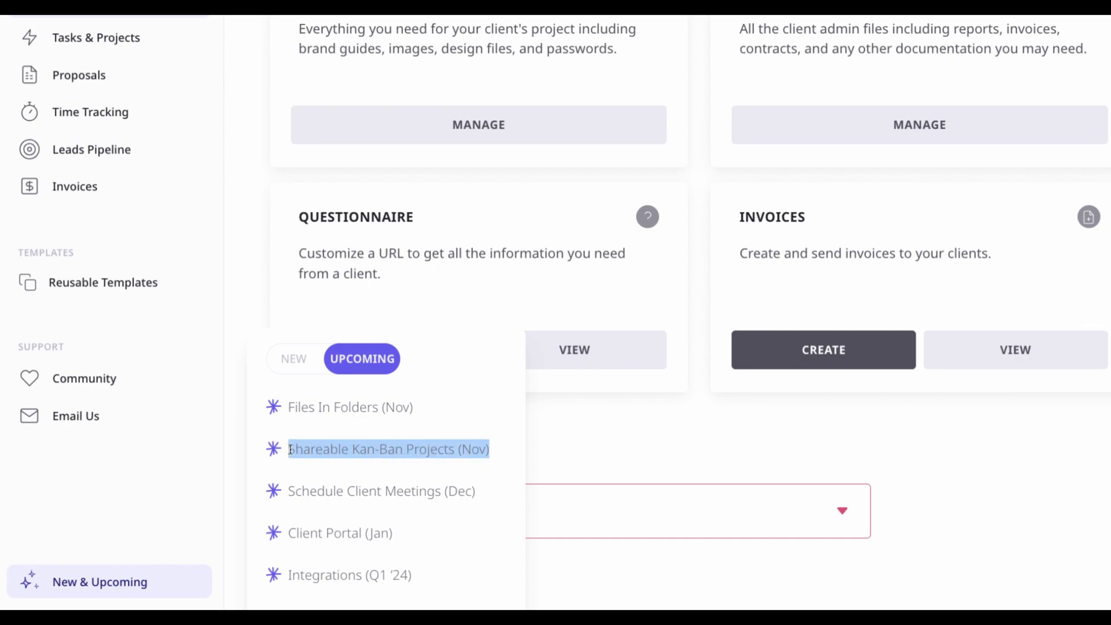
Highlight Shareable Kan-Ban Projects (Nov), Client Portal (Jan) and Schedule Client Meetings (Dec)
left_click(292, 450)
left_click_drag(290, 450, 486, 450)
left_click_drag(294, 531, 389, 533)
left_click(397, 577)
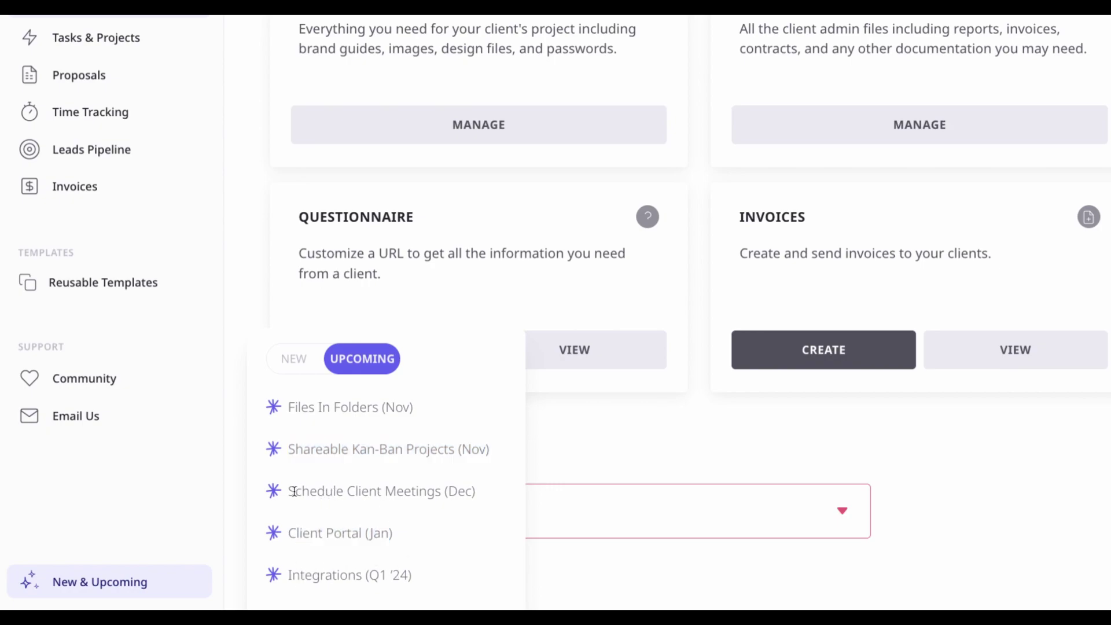
left_click_drag(294, 492, 463, 492)
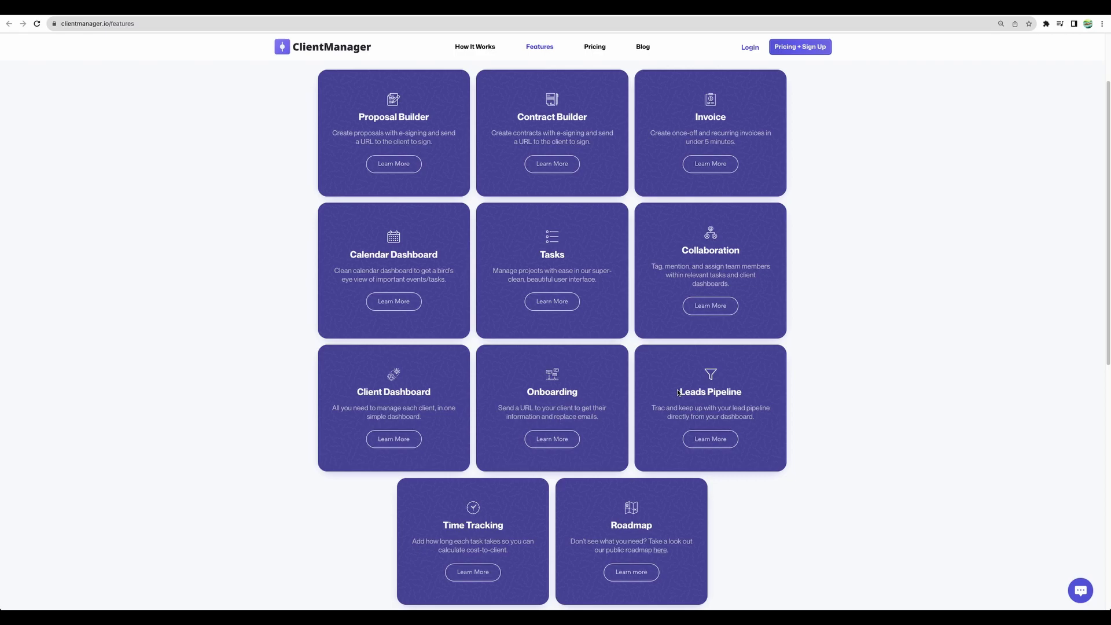
Highlight the Leads Pipeline and Onboarding feature titles on the Features page
left_click_drag(678, 391, 744, 393)
left_click(583, 392)
left_click_drag(582, 396, 489, 394)
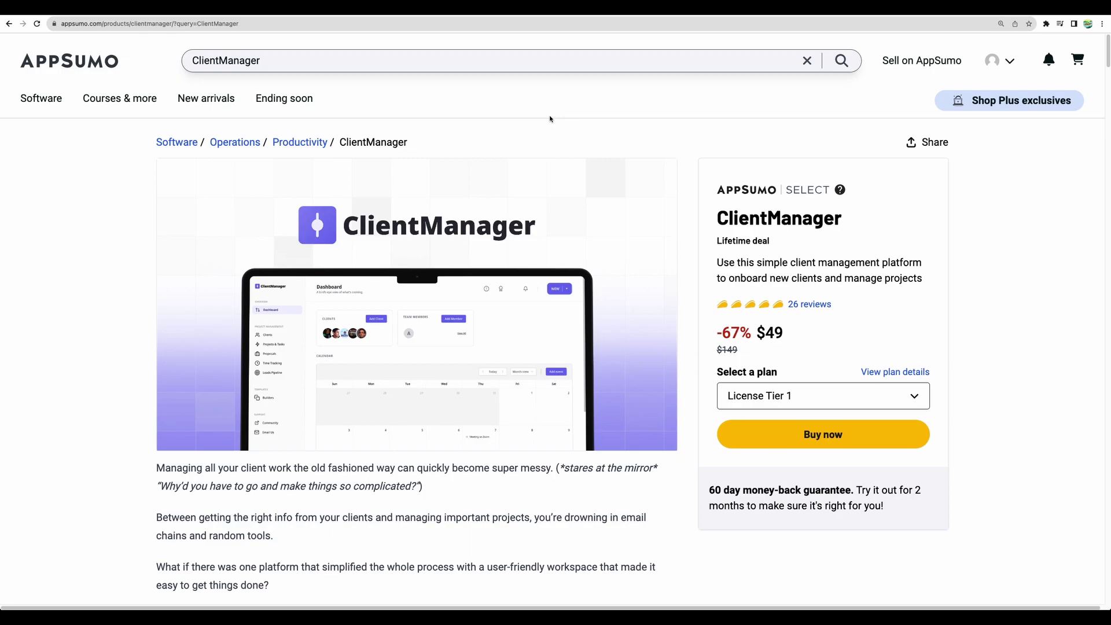
Scroll to the plans showing License Tier 1 at $49 and Tier 2 at $199
scroll(568, 235, "down", 15)
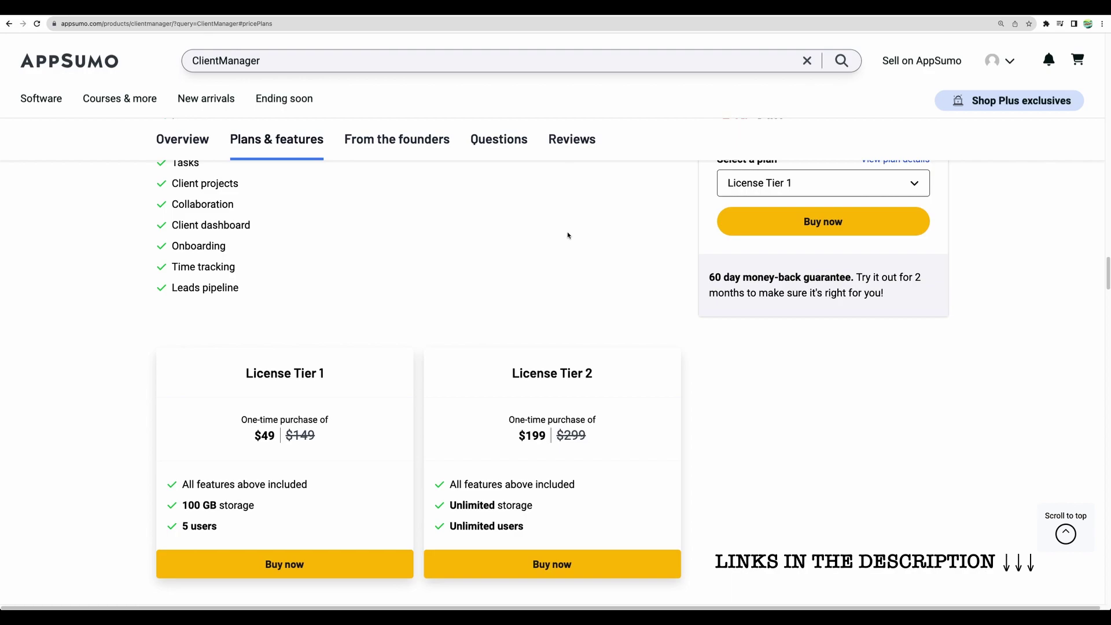